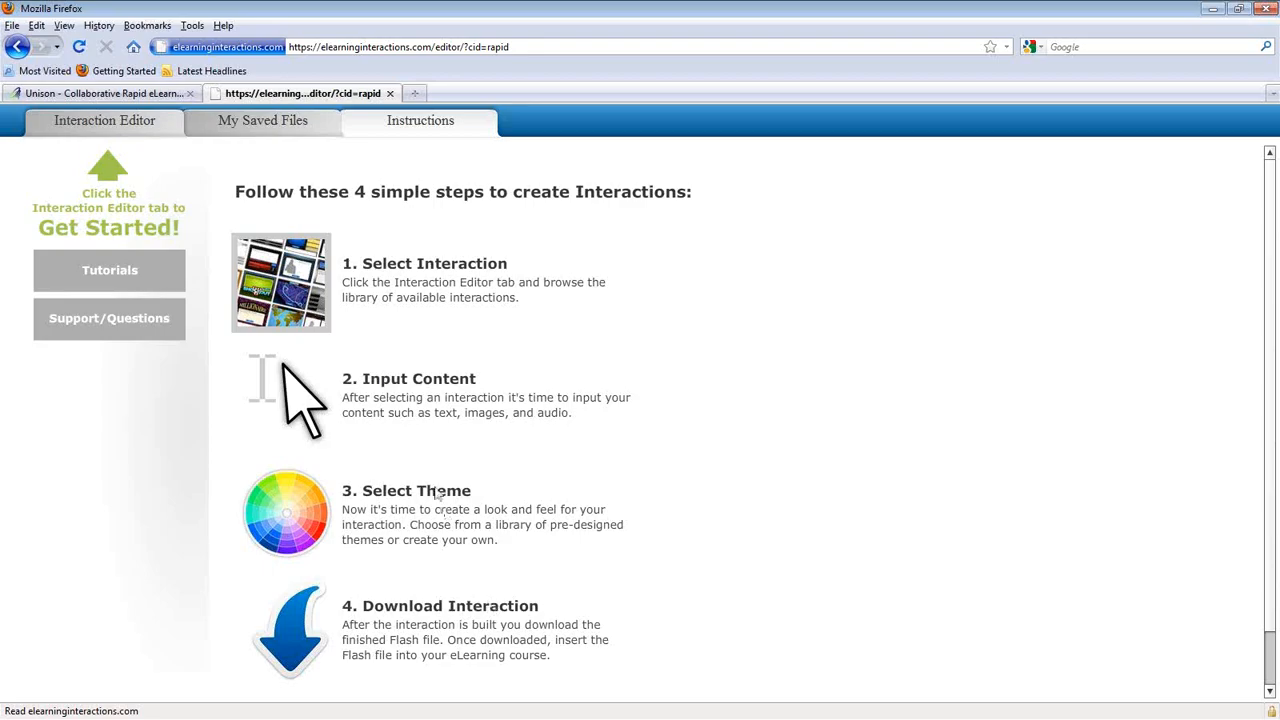
{"action": "left_click", "coordinate": [110, 272]}
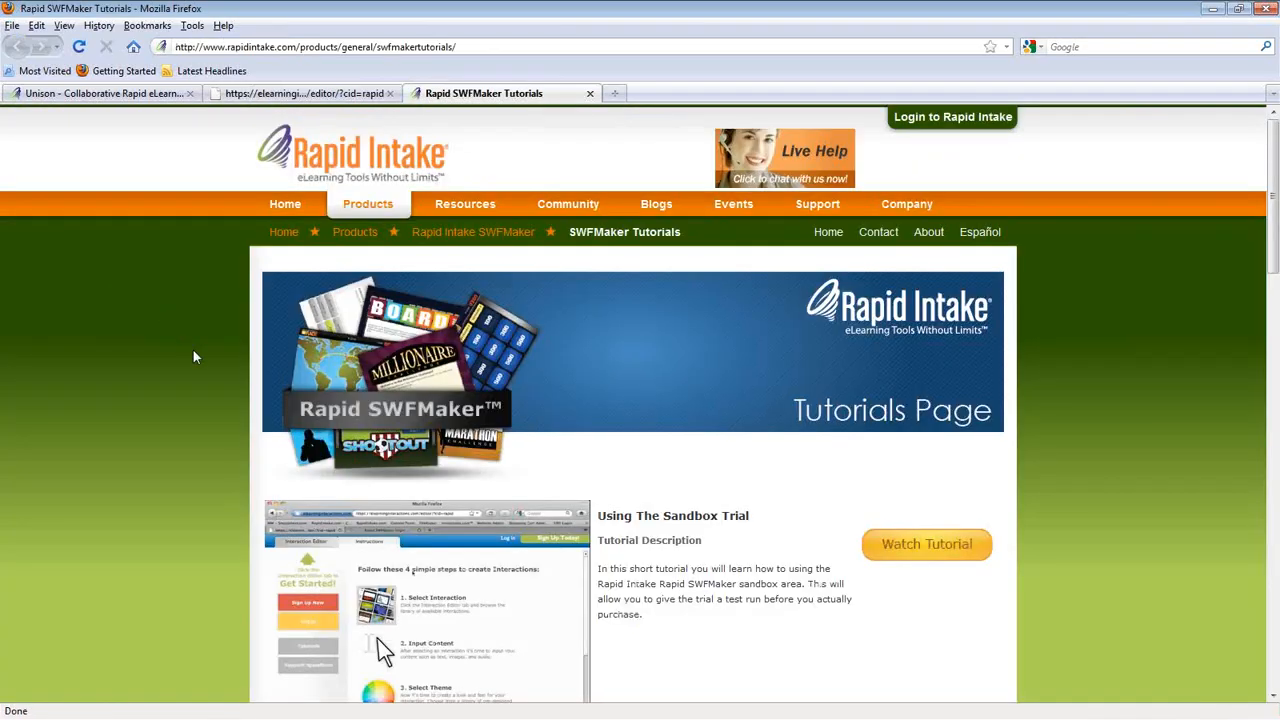
{"action": "scroll", "coordinate": [193, 352], "scroll_direction": "down", "scroll_amount": 5}
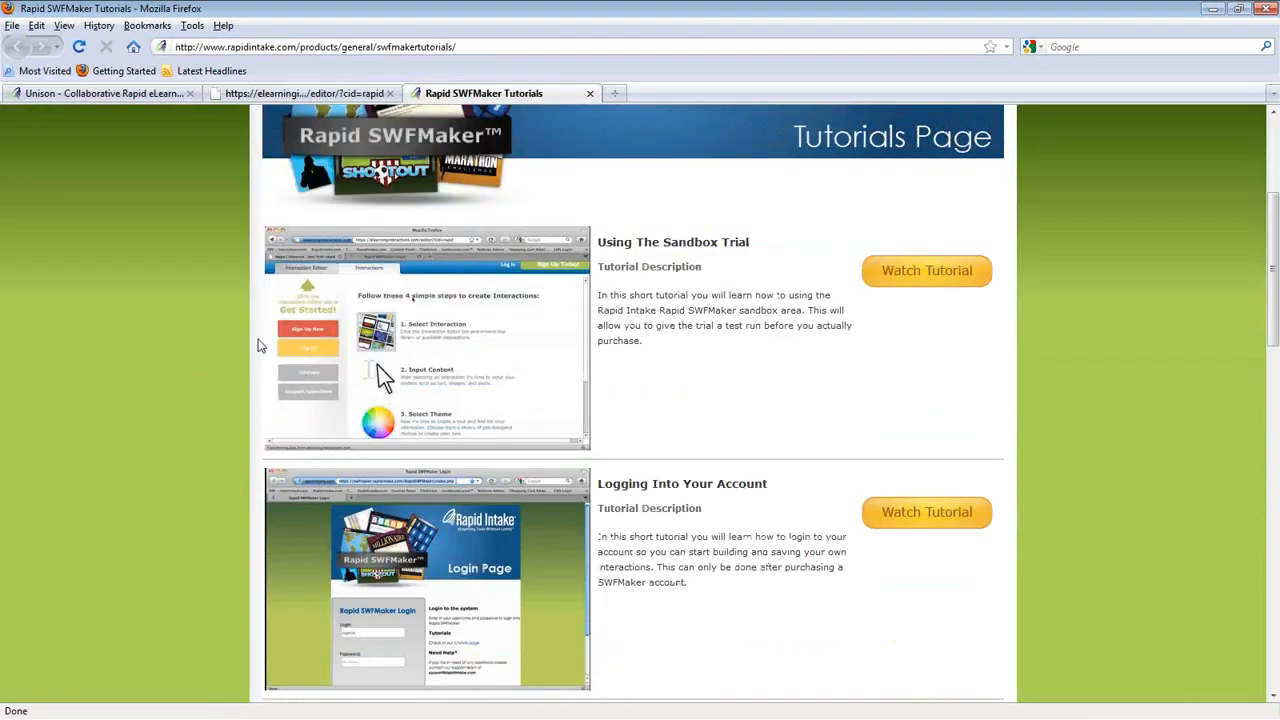
{"action": "scroll", "coordinate": [452, 345], "scroll_direction": "down", "scroll_amount": 2}
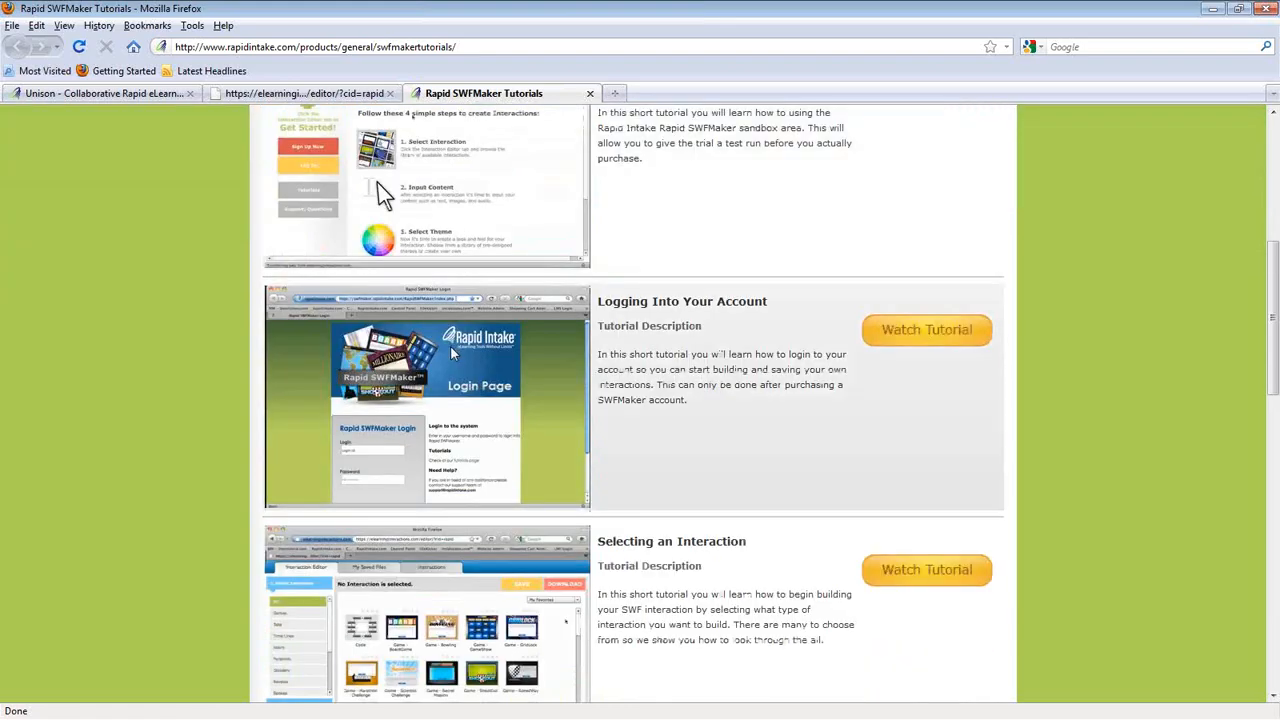
{"action": "scroll", "coordinate": [450, 345], "scroll_direction": "down", "scroll_amount": 5}
{"action": "scroll", "coordinate": [449, 438], "scroll_direction": "down", "scroll_amount": 2}
{"action": "scroll", "coordinate": [449, 438], "scroll_direction": "down", "scroll_amount": 2}
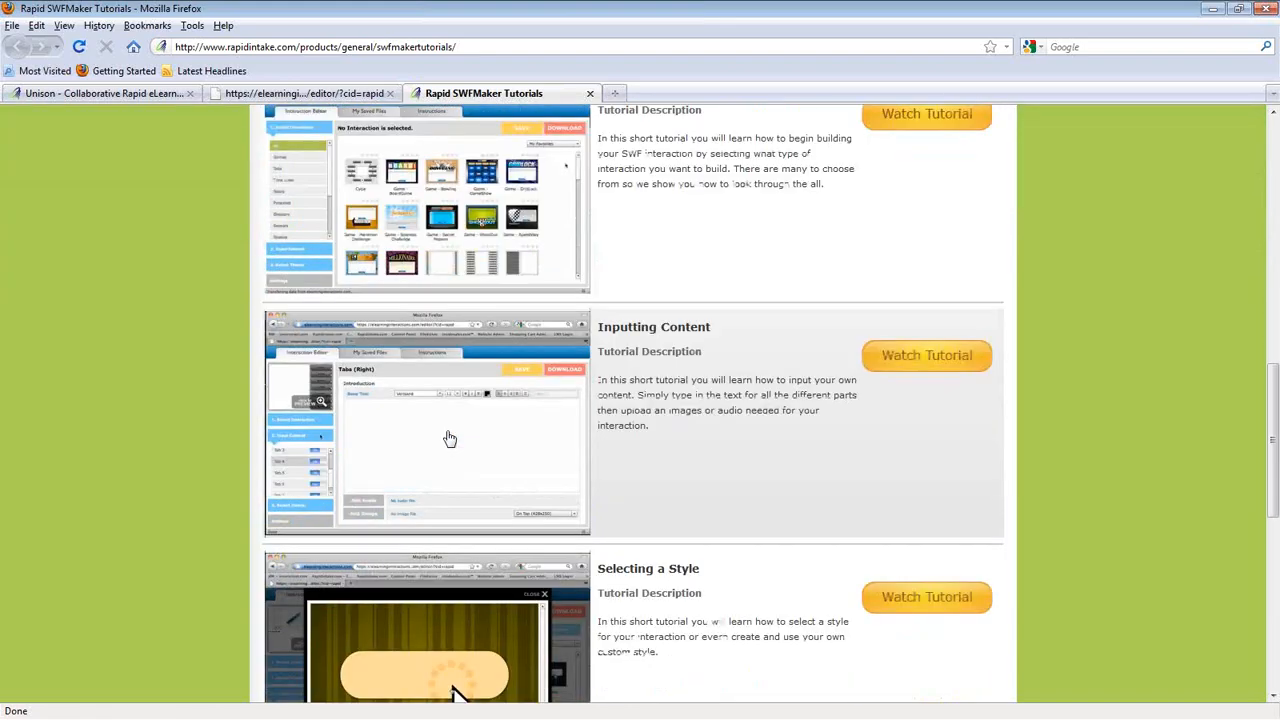
{"action": "scroll", "coordinate": [449, 438], "scroll_direction": "up", "scroll_amount": 9}
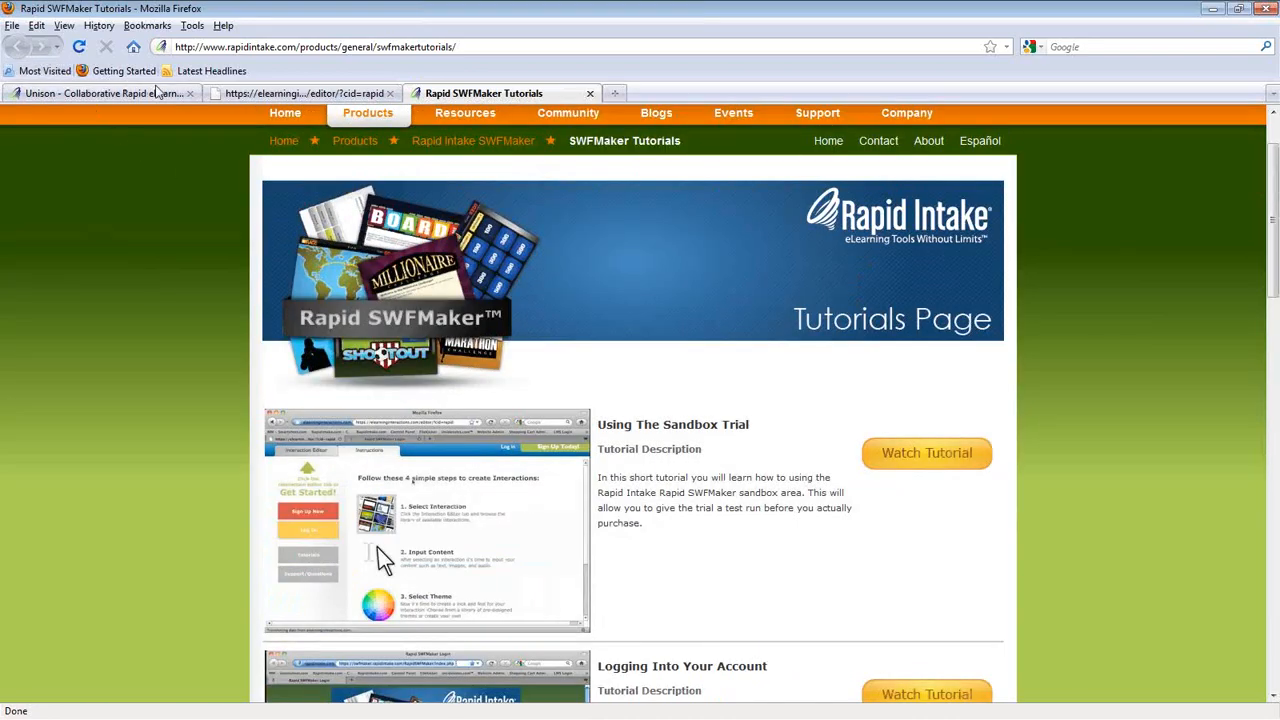
{"action": "mouse_move", "coordinate": [367, 142]}
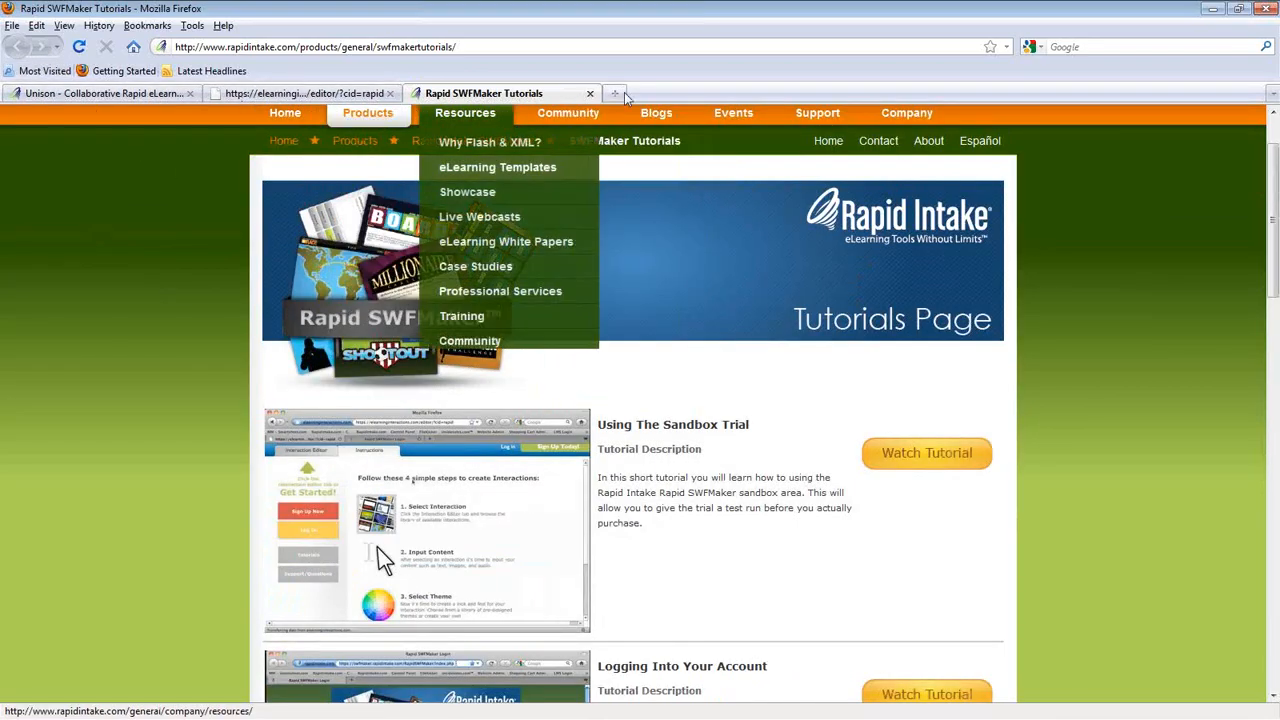
{"action": "left_click", "coordinate": [590, 93]}
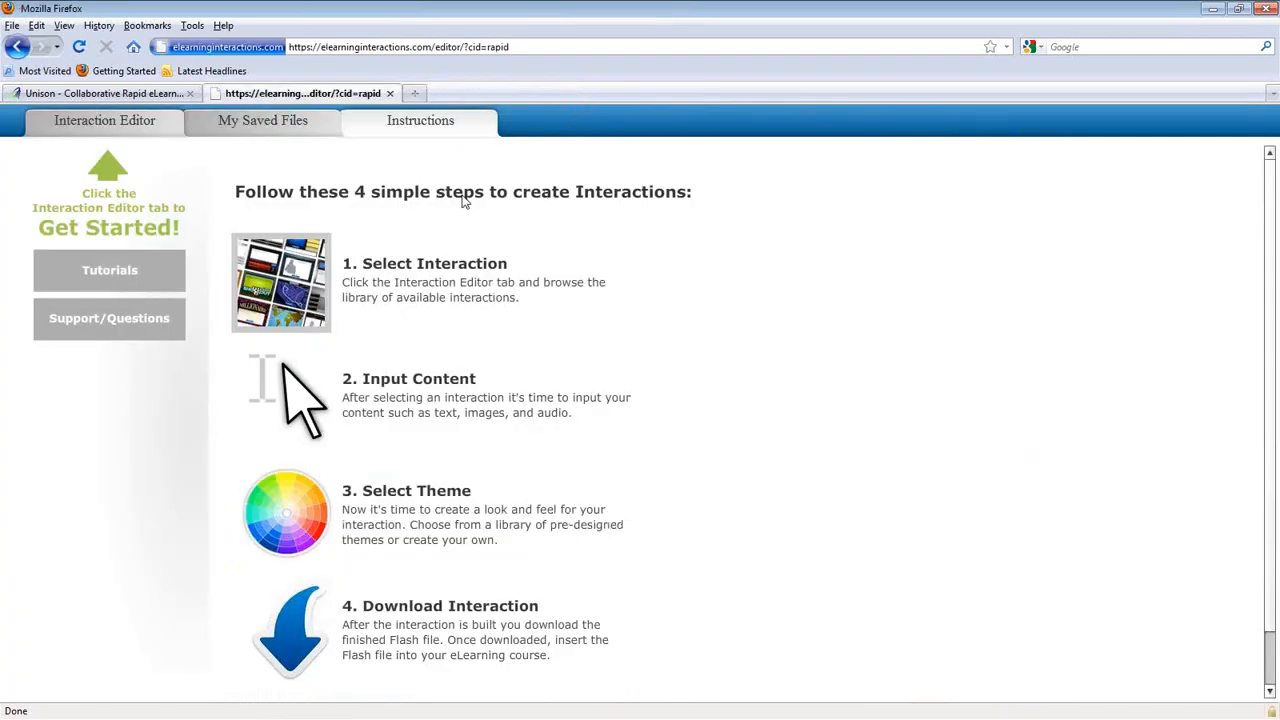
Step: Open the Interaction Editor gallery and preview the Game - Millionaire Challenge template
{"action": "left_click", "coordinate": [91, 128]}
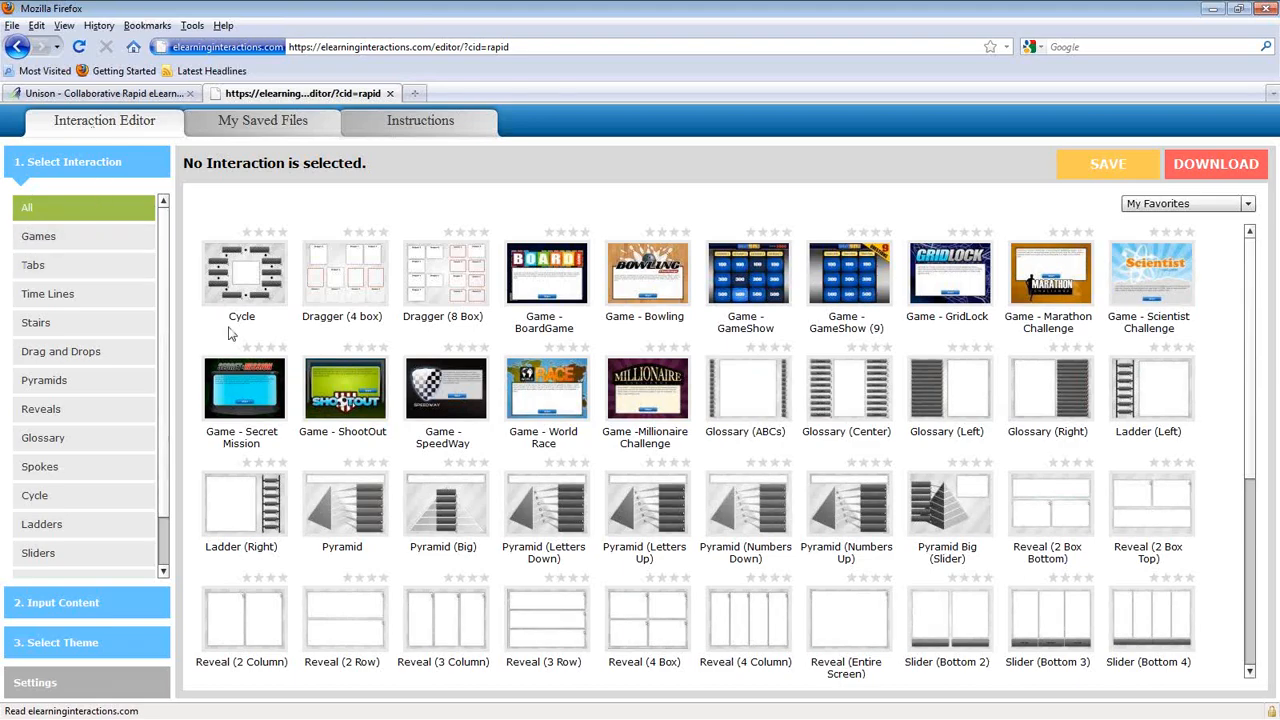
{"action": "mouse_move", "coordinate": [539, 298]}
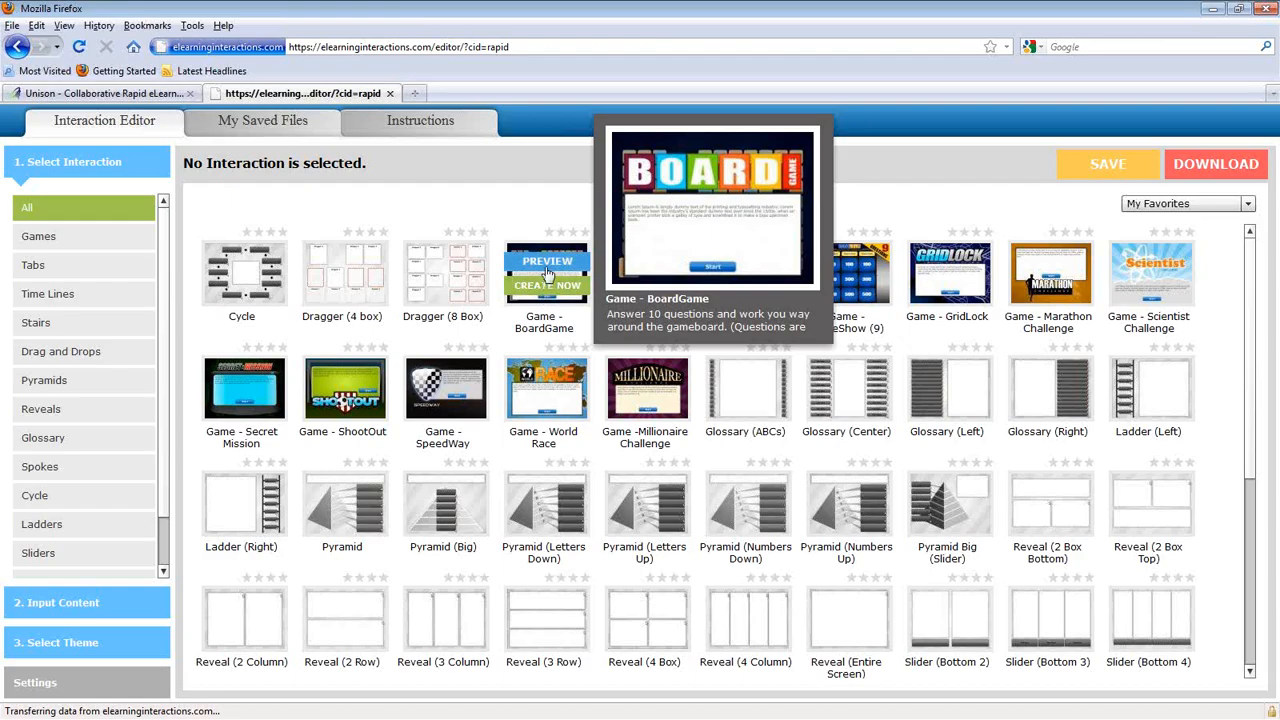
{"action": "mouse_move", "coordinate": [630, 373]}
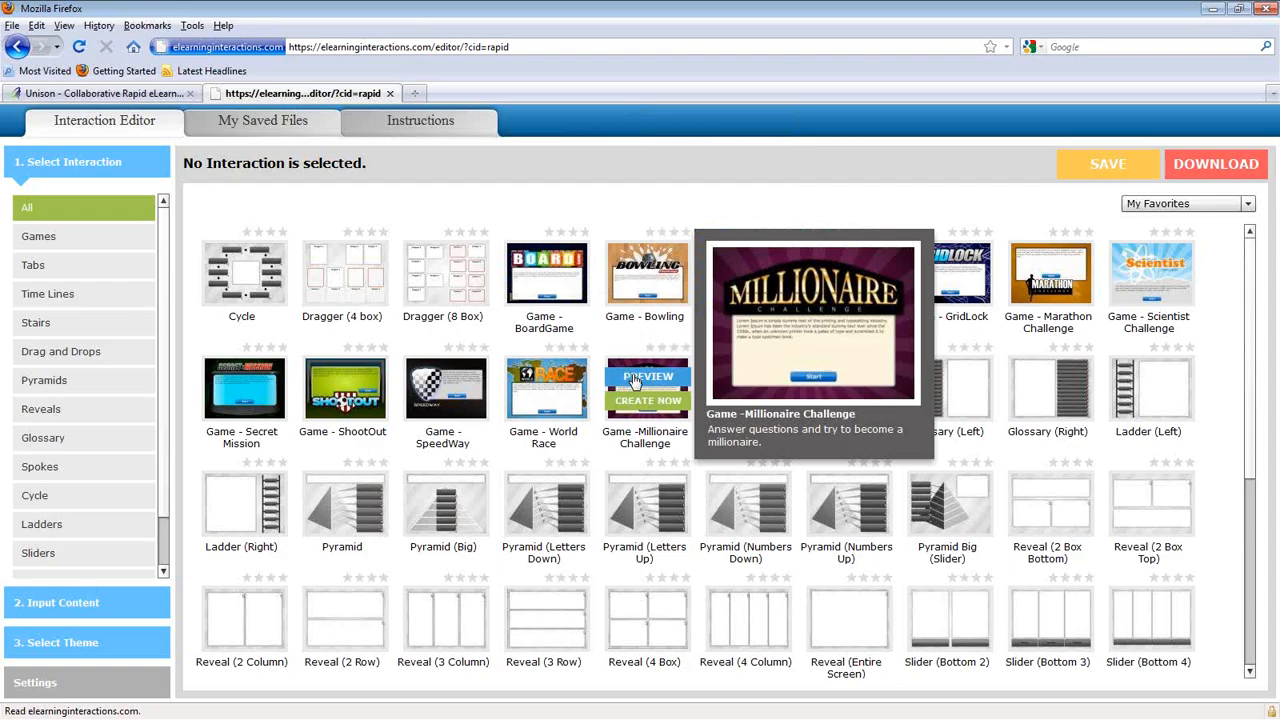
{"action": "left_click", "coordinate": [633, 380]}
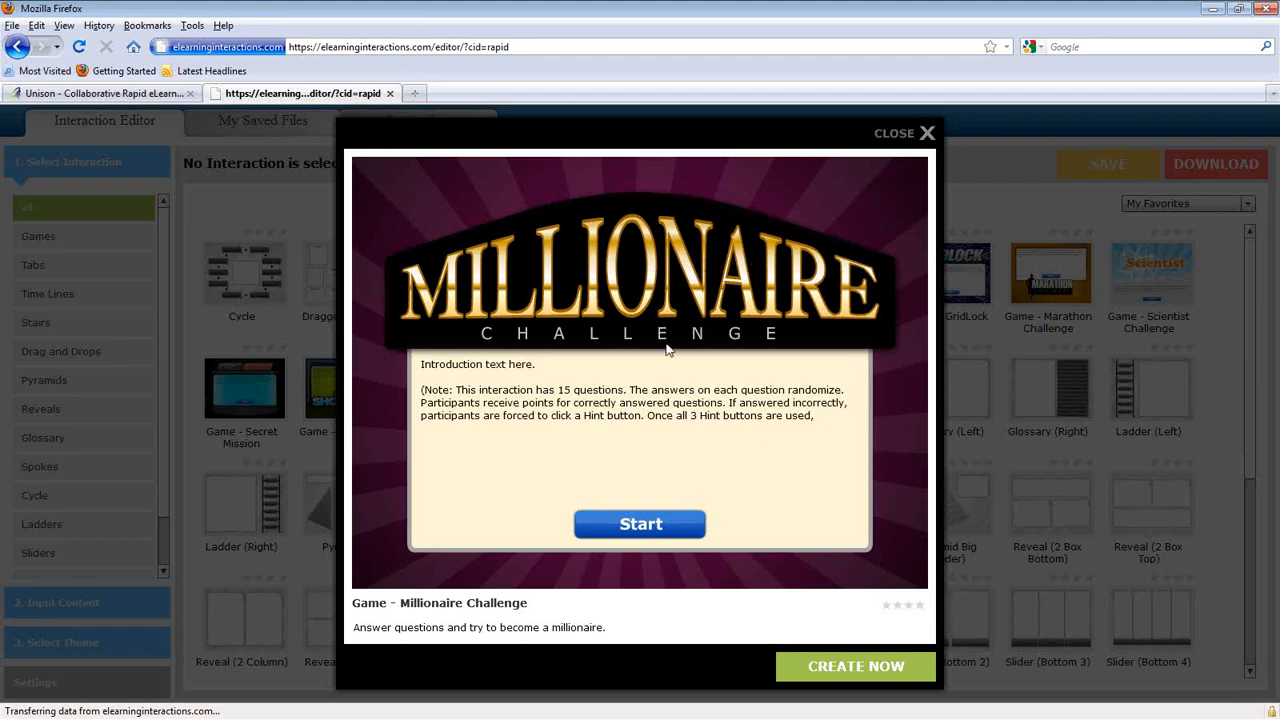
Step: Close the Millionaire Challenge preview and scroll the template gallery to the Pyramid thumbnail
{"action": "left_click", "coordinate": [899, 136]}
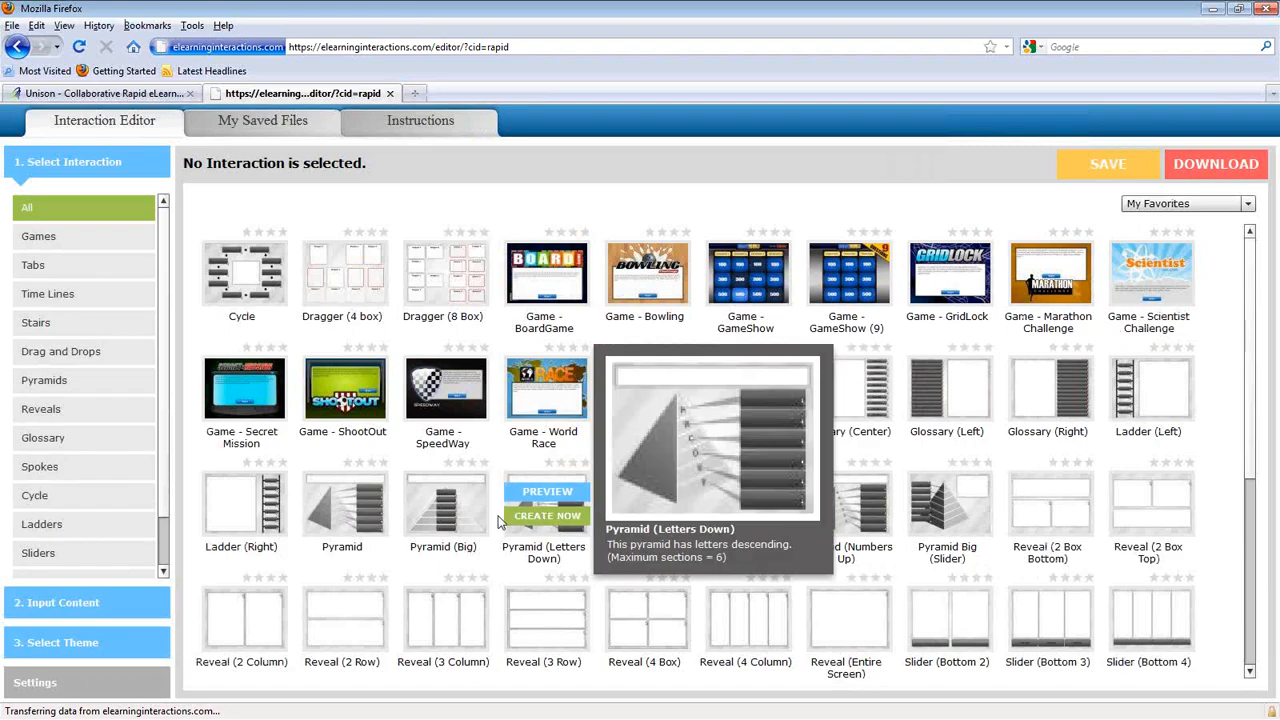
{"action": "mouse_move", "coordinate": [322, 510]}
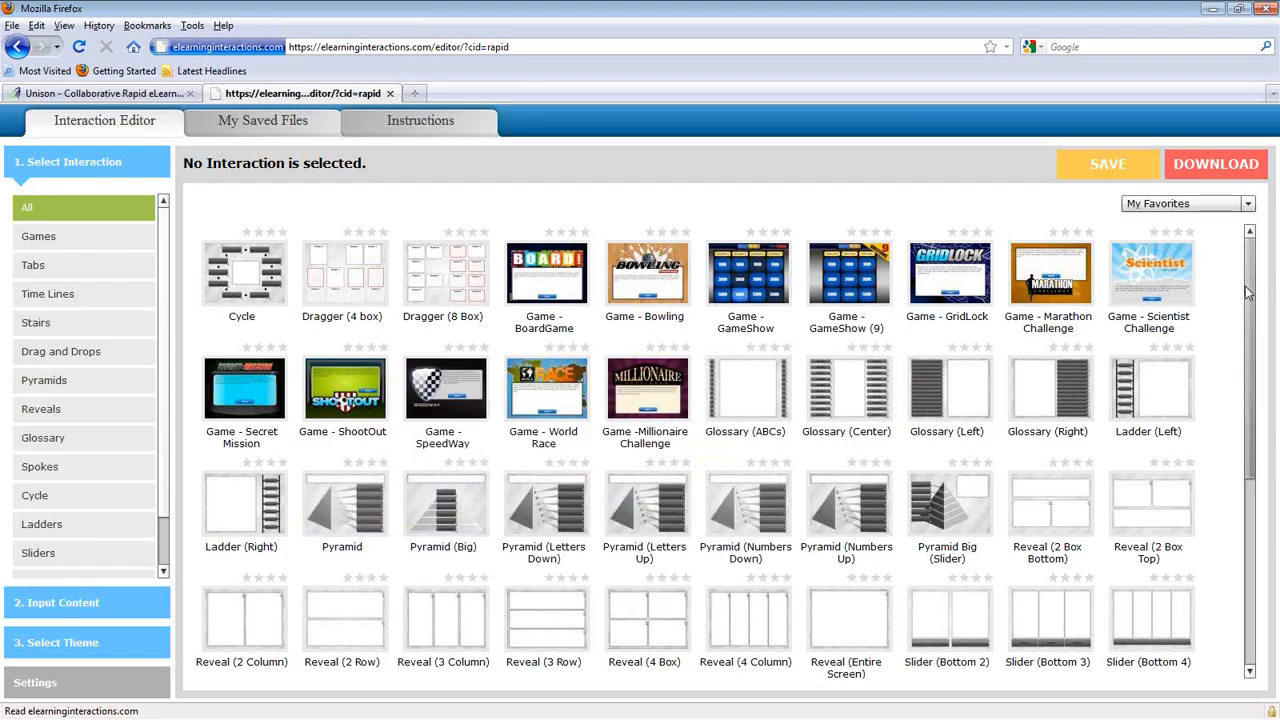
{"action": "left_click_drag", "start_coordinate": [1247, 292], "coordinate": [1268, 545]}
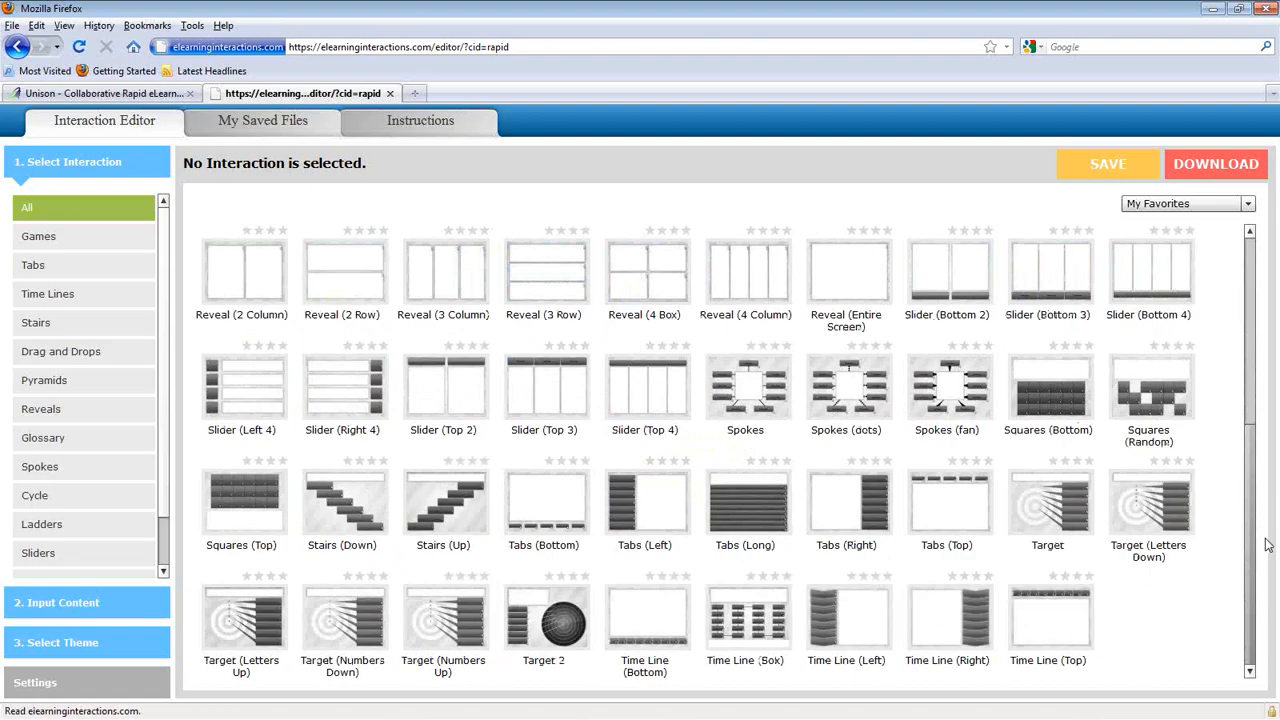
{"action": "left_click_drag", "start_coordinate": [1275, 458], "coordinate": [1270, 306]}
{"action": "scroll", "coordinate": [1268, 306], "scroll_direction": "down", "scroll_amount": 5}
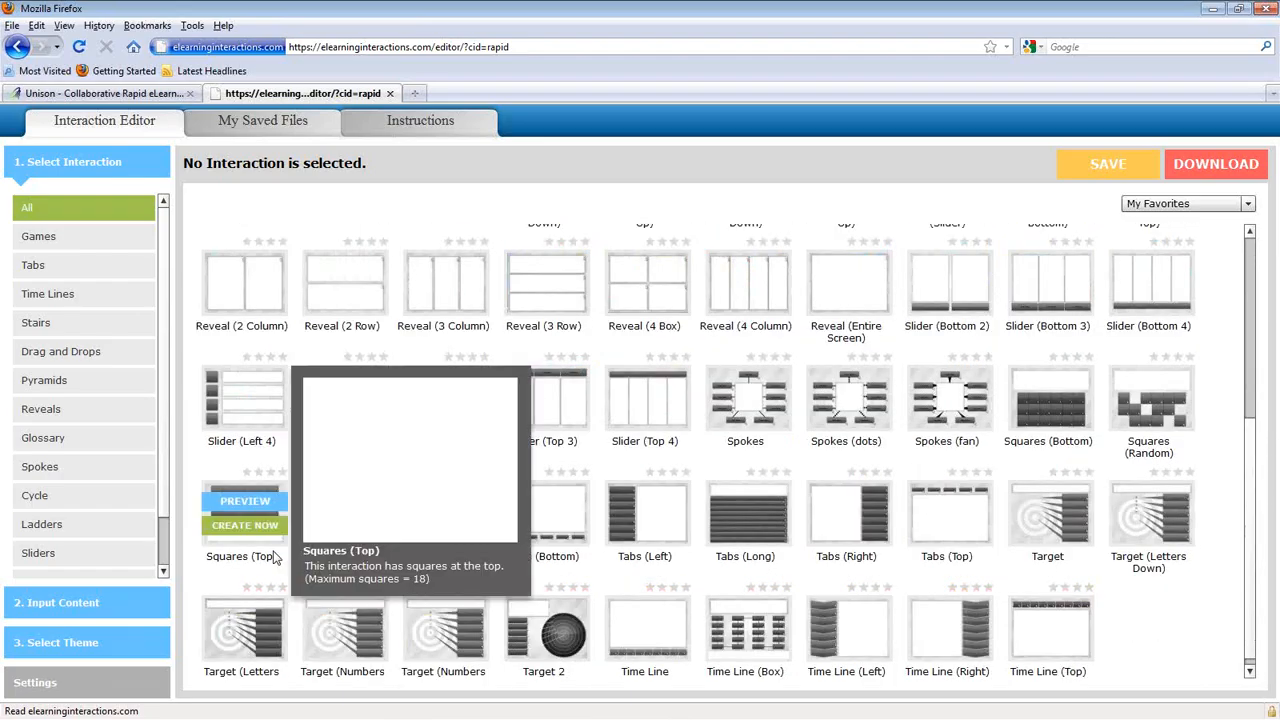
{"action": "scroll", "coordinate": [1258, 304], "scroll_direction": "up", "scroll_amount": 7}
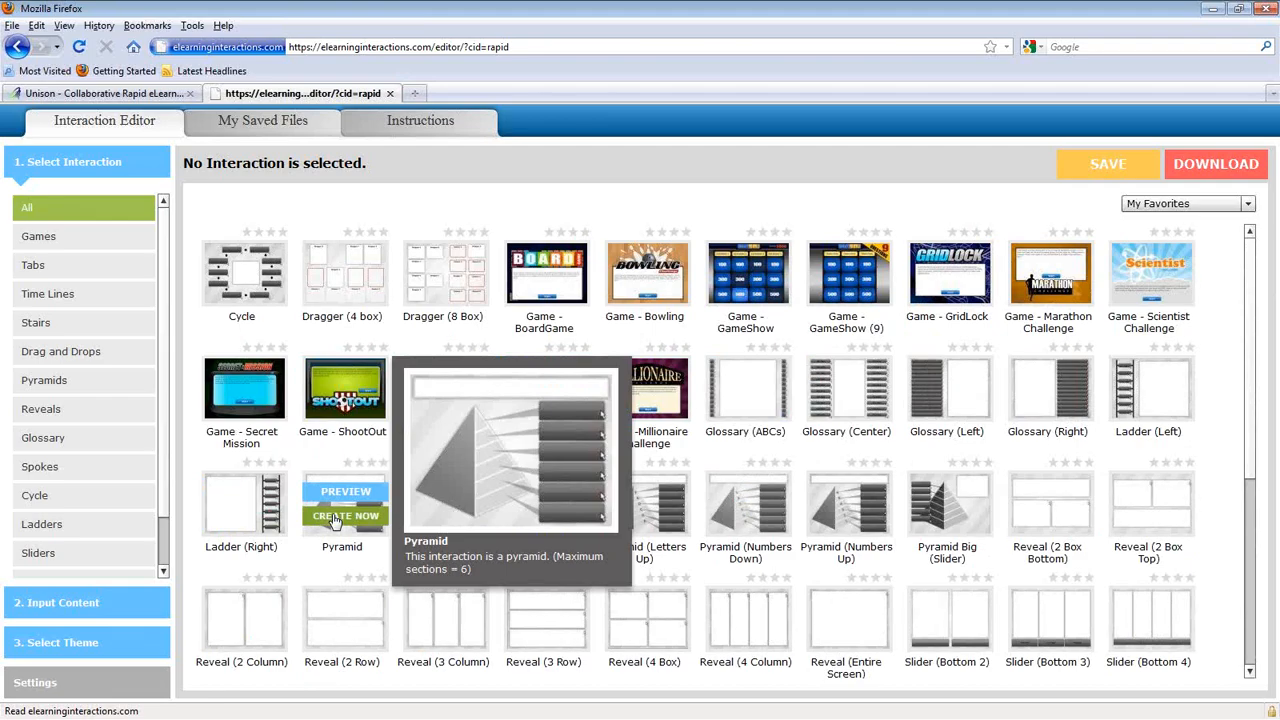
Step: Create a new Pyramid interaction with Introduction body text 'This is a test', then select that text
{"action": "left_click", "coordinate": [335, 517]}
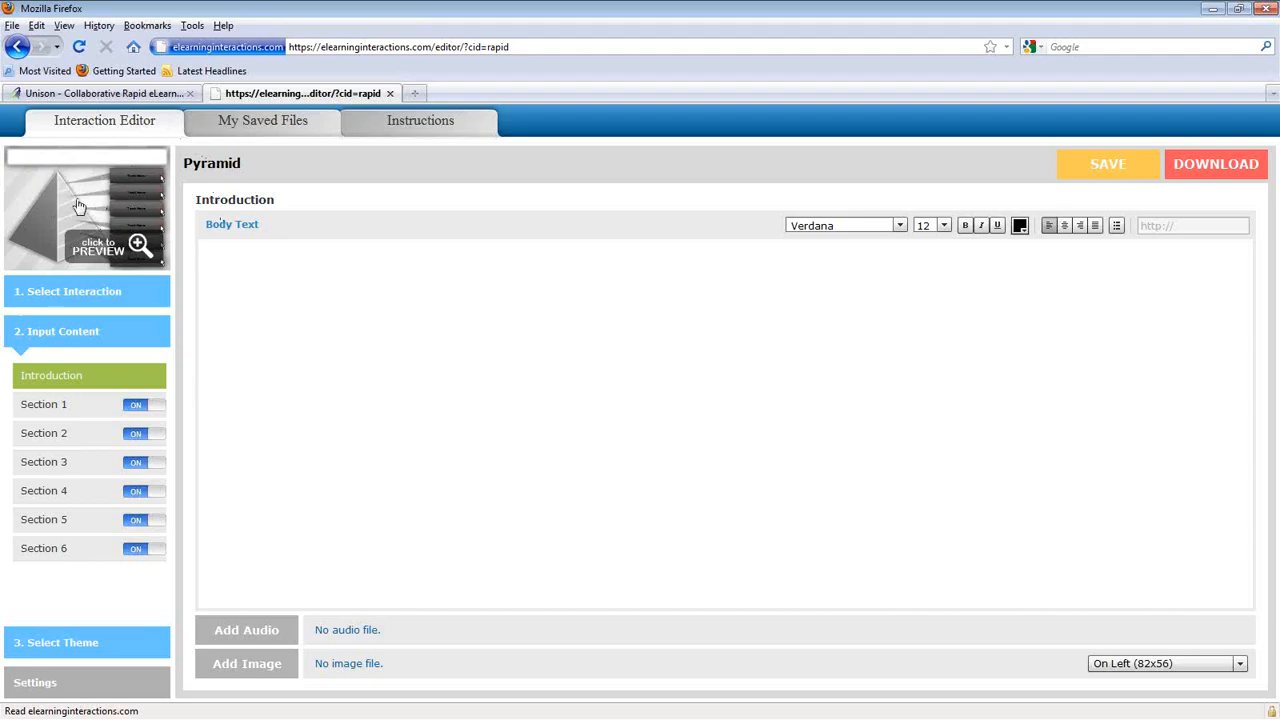
{"action": "left_click", "coordinate": [296, 277]}
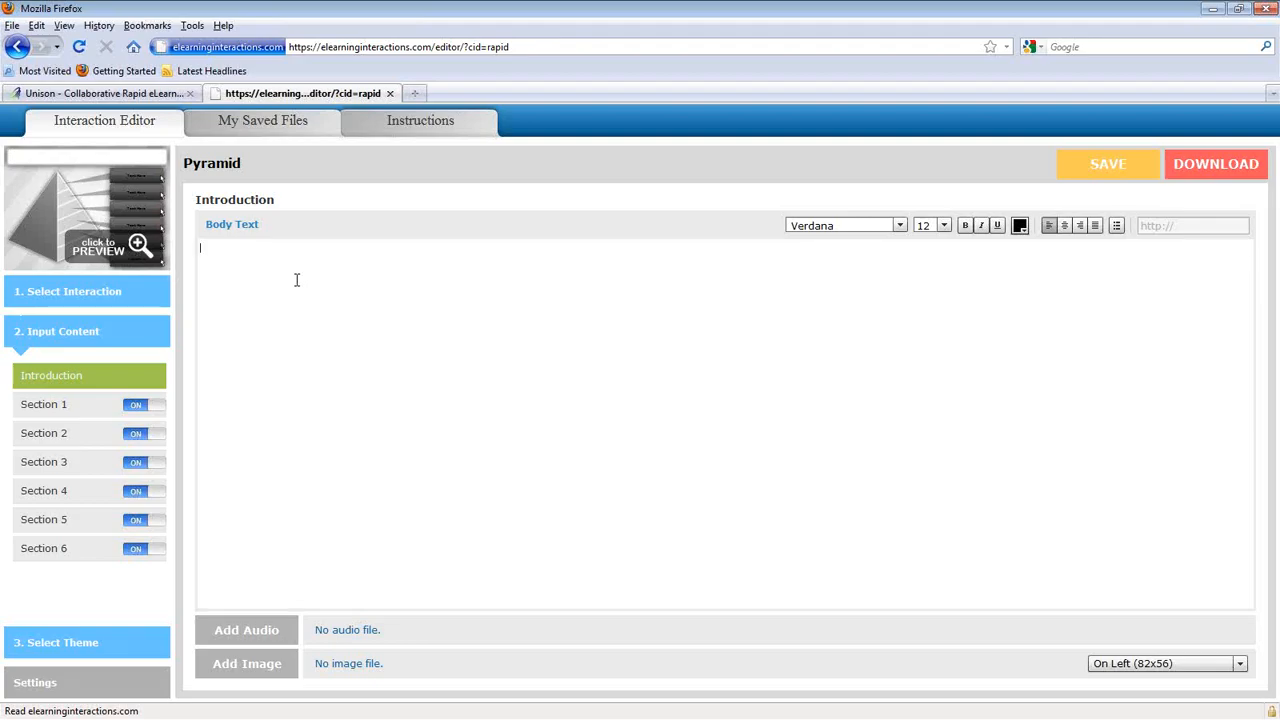
{"action": "type", "text": "n"}
{"action": "key", "text": "BackSpace"}
{"action": "type", "text": "This"}
{"action": "type", "text": "ssssssssssssssssss"}
{"action": "key", "text": "BackSpace"}
{"action": "key", "text": "BackSpace"}
{"action": "key", "text": "BackSpace"}
{"action": "key", "text": "BackSpace"}
{"action": "key", "text": "BackSpace"}
{"action": "key", "text": "BackSpace"}
{"action": "key", "text": "BackSpace"}
{"action": "key", "text": "BackSpace"}
{"action": "key", "text": "BackSpace"}
{"action": "key", "text": "BackSpace"}
{"action": "key", "text": "BackSpace"}
{"action": "key", "text": "BackSpace"}
{"action": "key", "text": "BackSpace"}
{"action": "key", "text": "BackSpace"}
{"action": "key", "text": "BackSpace"}
{"action": "key", "text": "BackSpace"}
{"action": "key", "text": "BackSpace"}
{"action": "key", "text": "BackSpace"}
{"action": "key", "text": "BackSpace"}
{"action": "key", "text": "BackSpace"}
{"action": "type", "text": "This is a testiiiiiiiiiiiiiiii"}
{"action": "key", "text": "BackSpace"}
{"action": "key", "text": "BackSpace"}
{"action": "key", "text": "BackSpace"}
{"action": "key", "text": "BackSpace"}
{"action": "key", "text": "BackSpace"}
{"action": "key", "text": "BackSpace"}
{"action": "key", "text": "BackSpace"}
{"action": "key", "text": "BackSpace"}
{"action": "key", "text": "BackSpace"}
{"action": "key", "text": "BackSpace"}
{"action": "key", "text": "BackSpace"}
{"action": "key", "text": "BackSpace"}
{"action": "key", "text": "BackSpace"}
{"action": "key", "text": "BackSpace"}
{"action": "key", "text": "BackSpace"}
{"action": "key", "text": "BackSpace"}
{"action": "key", "text": "BackSpace"}
{"action": "key", "text": "BackSpace"}
{"action": "key", "text": "BackSpace"}
{"action": "key", "text": "BackSpace"}
{"action": "key", "text": "BackSpace"}
{"action": "key", "text": "BackSpace"}
{"action": "key", "text": "BackSpace"}
{"action": "key", "text": "BackSpace"}
{"action": "key", "text": "BackSpace"}
{"action": "key", "text": "BackSpace"}
{"action": "key", "text": "BackSpace"}
{"action": "type", "text": "is is a test"}
{"action": "left_click_drag", "start_coordinate": [268, 248], "coordinate": [196, 247]}
{"action": "left_click_drag", "start_coordinate": [268, 249], "coordinate": [203, 253]}
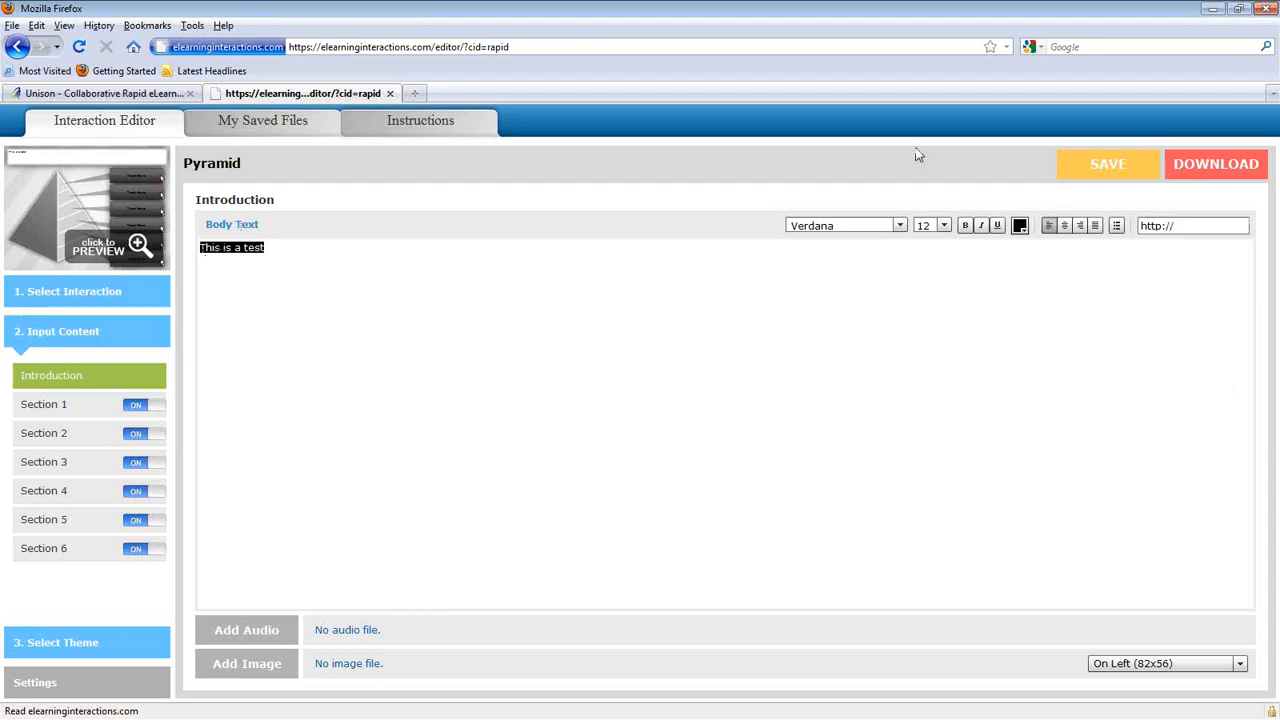
Step: Format the selected introduction text as Georgia size 18, leaving its colour unchanged
{"action": "left_click", "coordinate": [895, 229]}
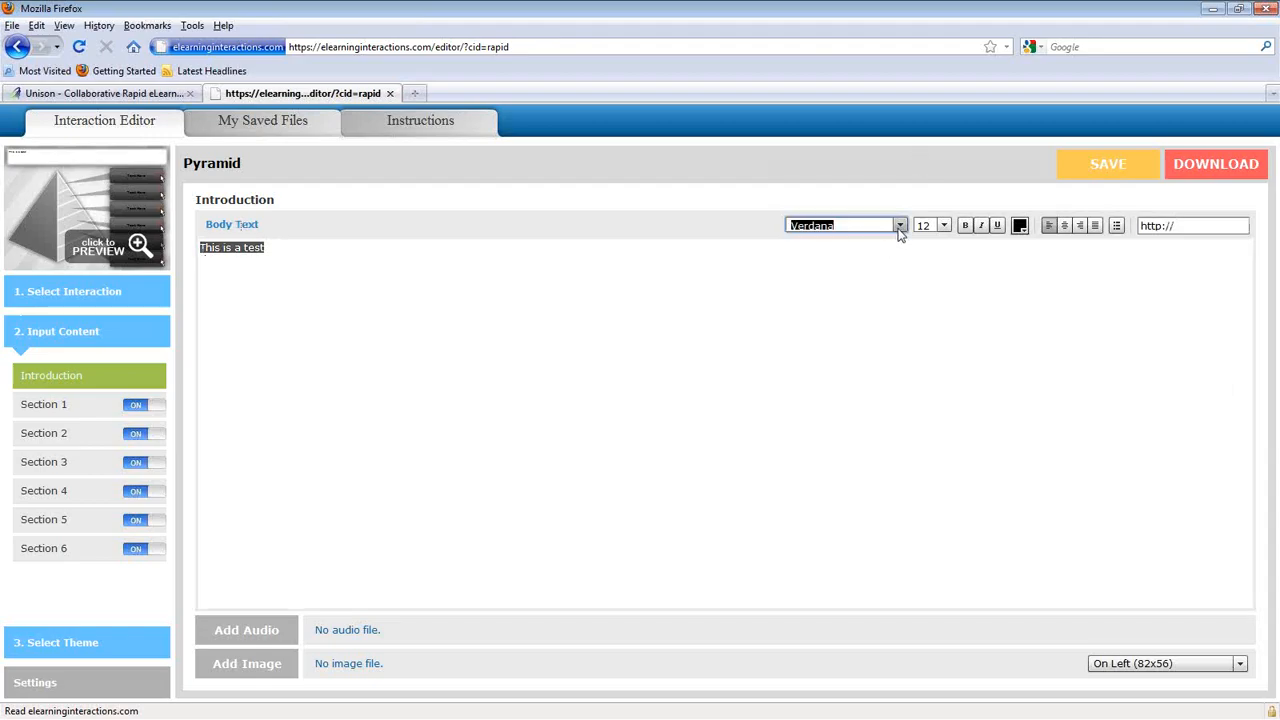
{"action": "left_click", "coordinate": [897, 227]}
{"action": "left_click", "coordinate": [882, 247]}
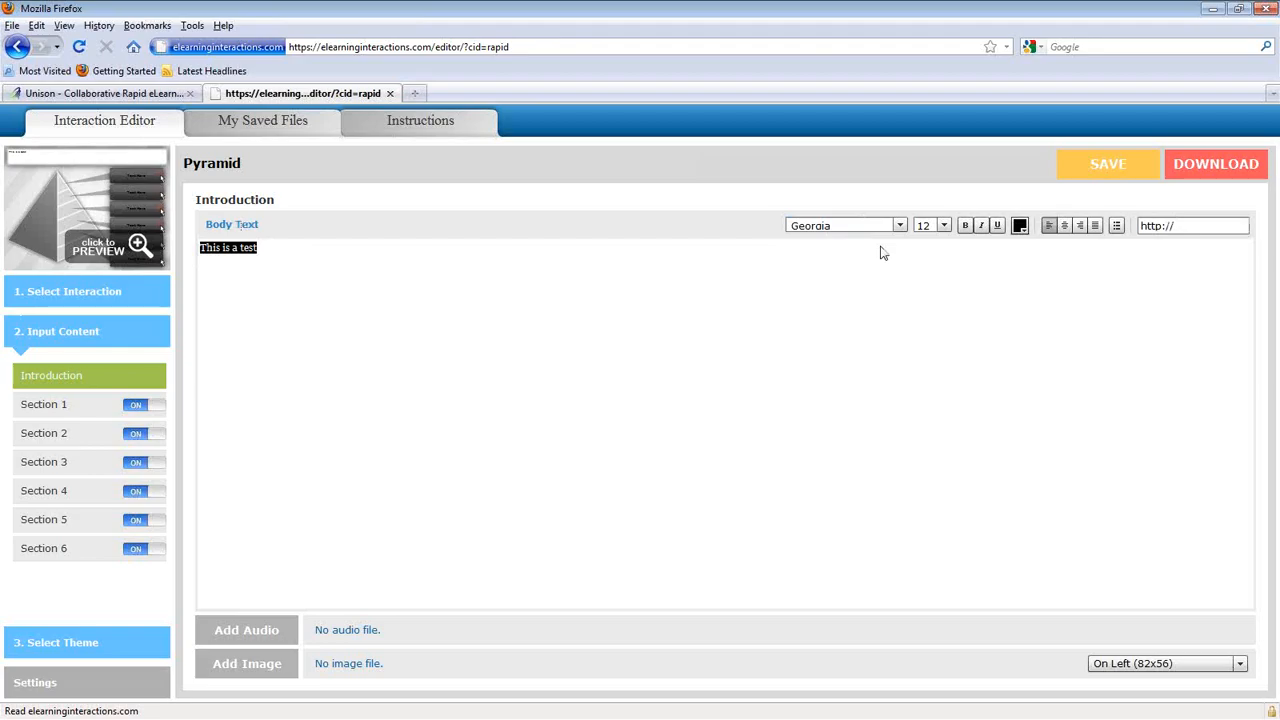
{"action": "left_click", "coordinate": [943, 225]}
{"action": "left_click", "coordinate": [926, 313]}
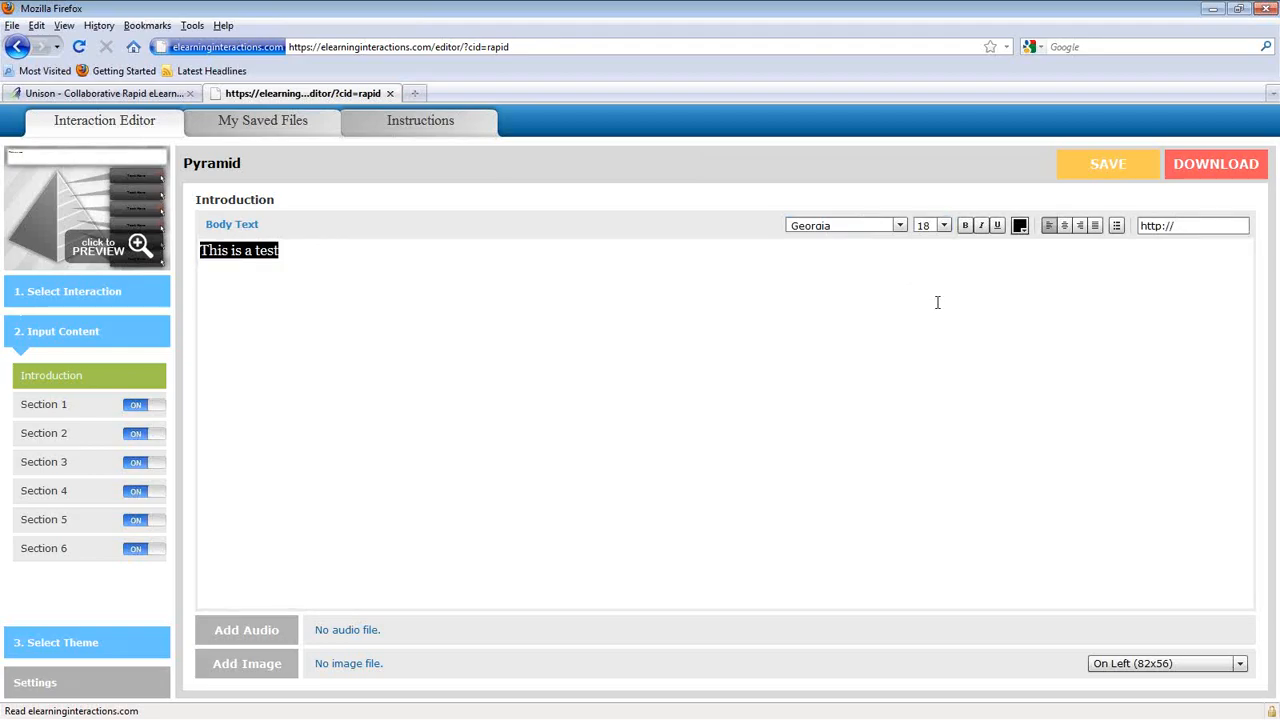
{"action": "left_click", "coordinate": [1020, 227]}
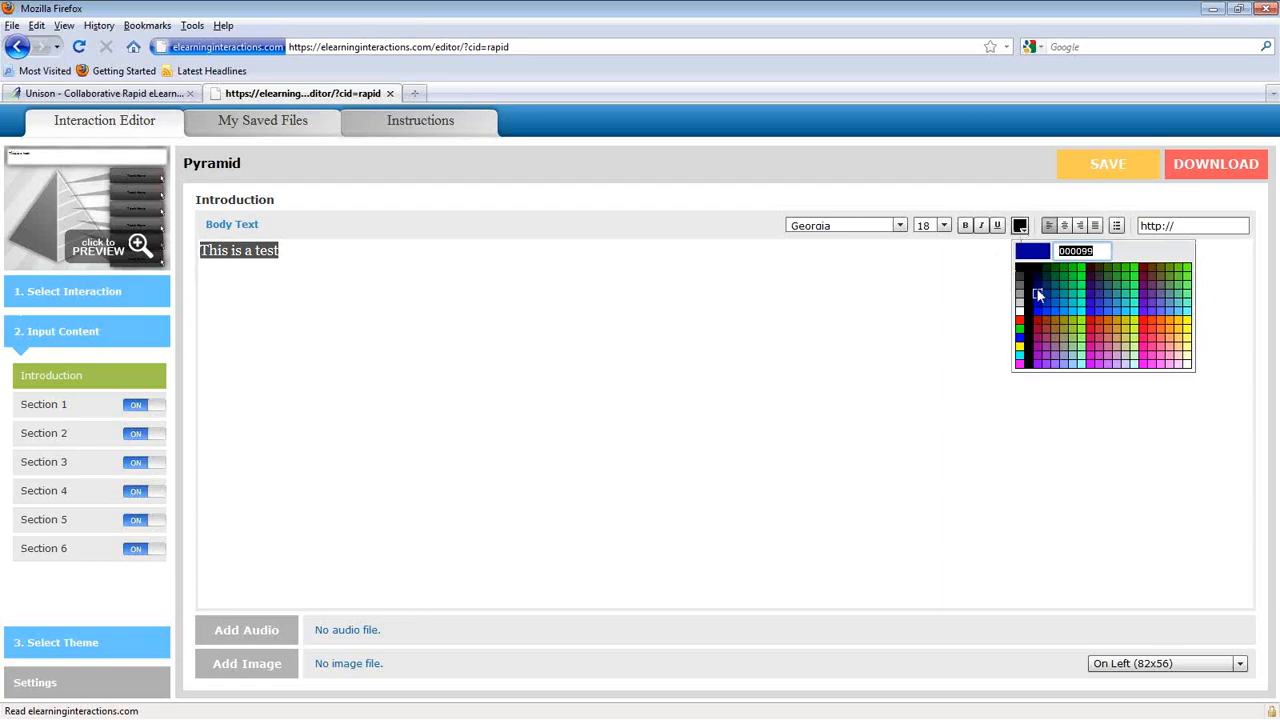
{"action": "left_click", "coordinate": [858, 312]}
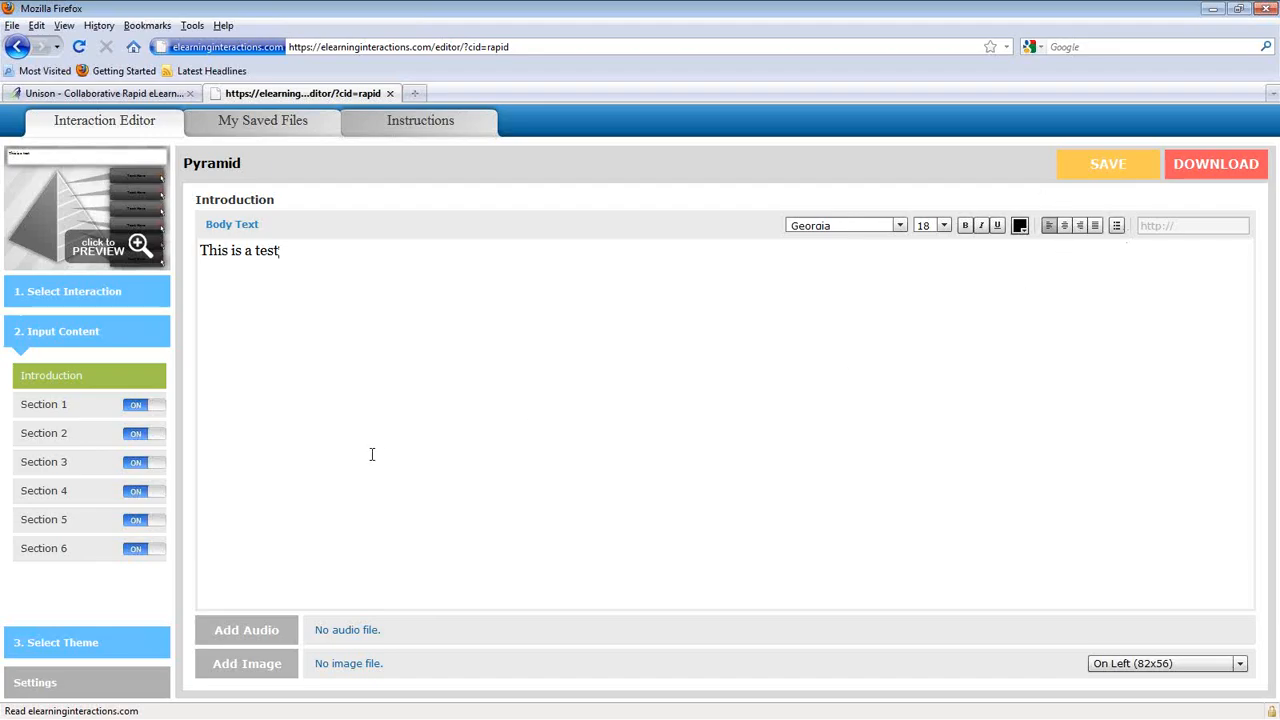
Step: Attach Kalimba.mp3 from Libraries > Music > Sample Music as the Introduction audio
{"action": "left_click", "coordinate": [240, 626]}
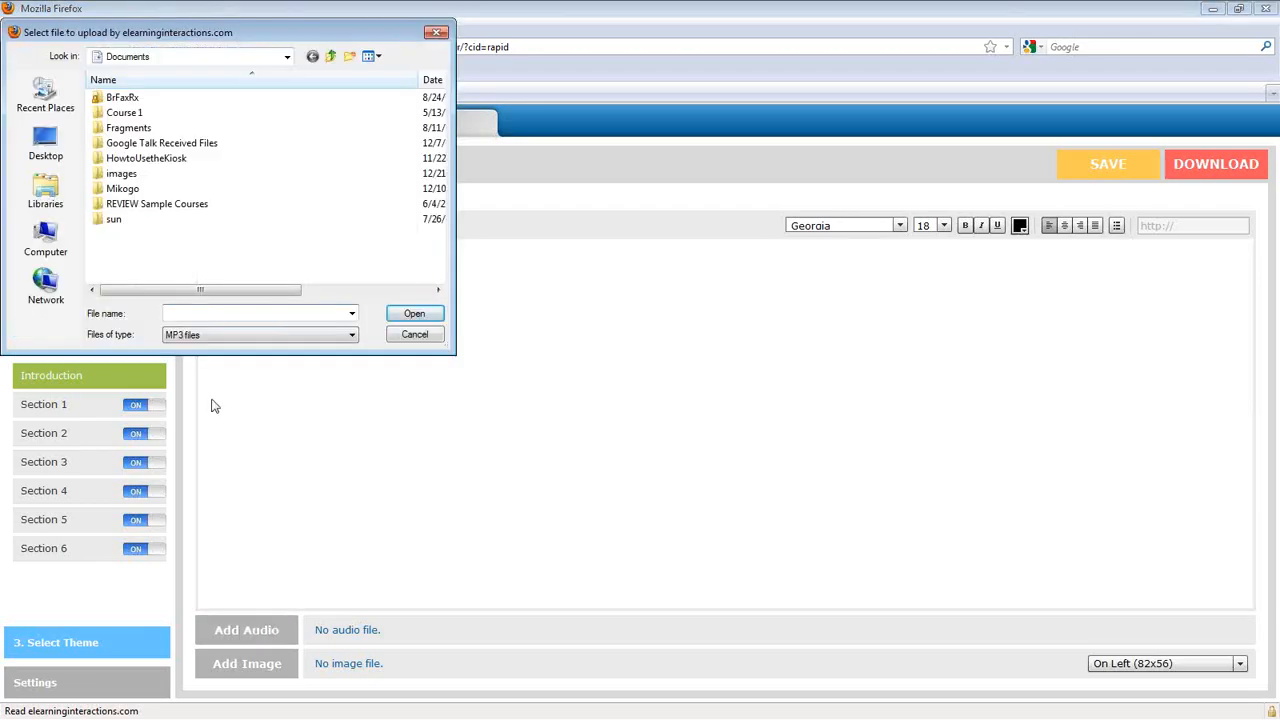
{"action": "left_click", "coordinate": [45, 190]}
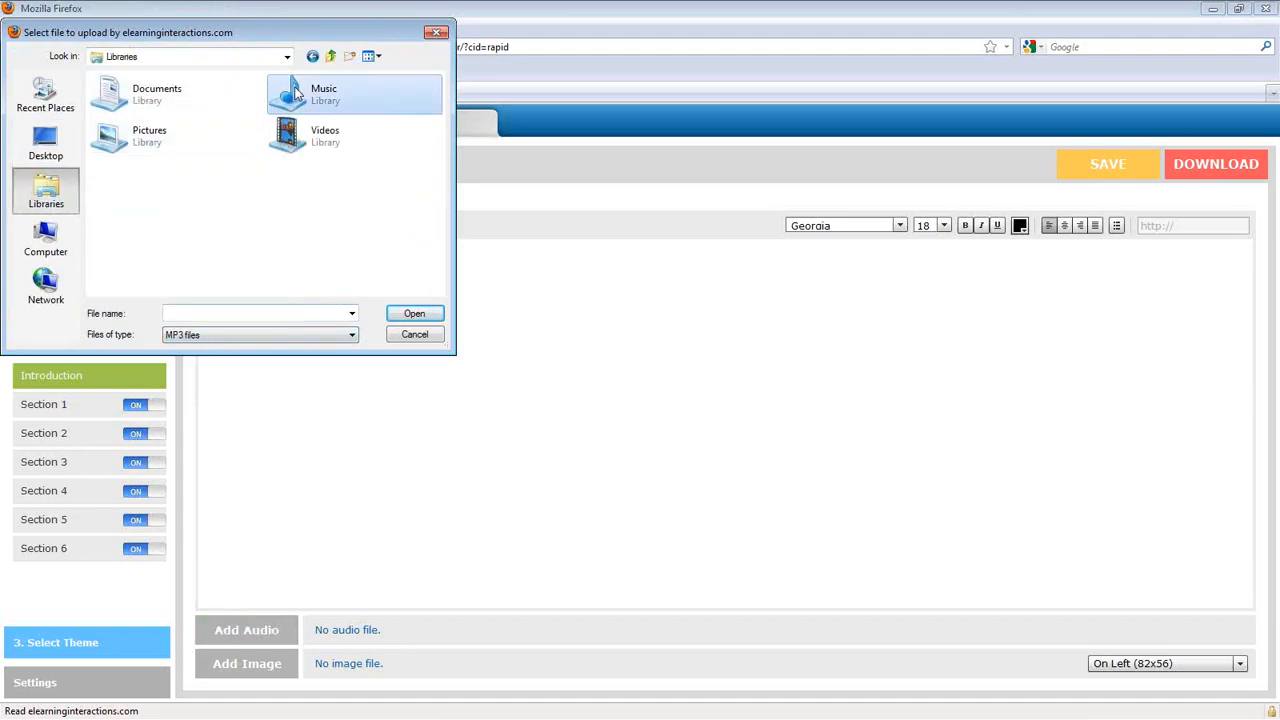
{"action": "double_click", "coordinate": [296, 92]}
{"action": "double_click", "coordinate": [150, 108]}
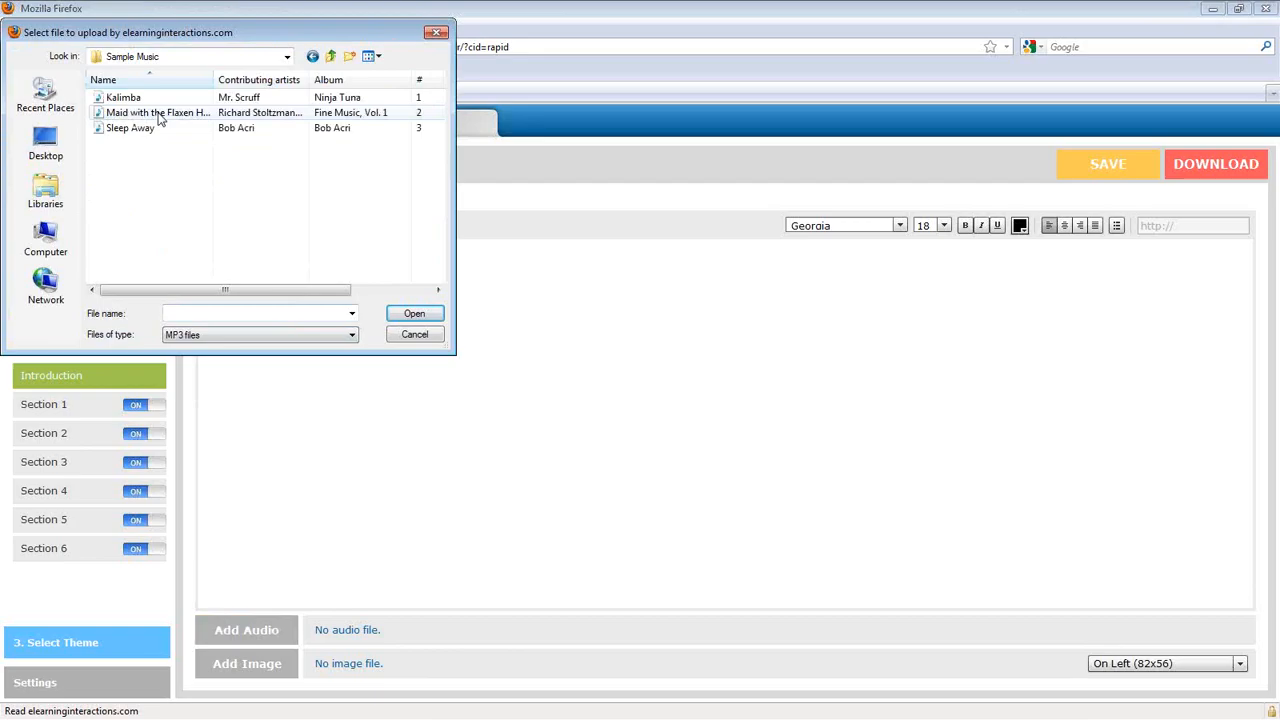
{"action": "left_click", "coordinate": [124, 98]}
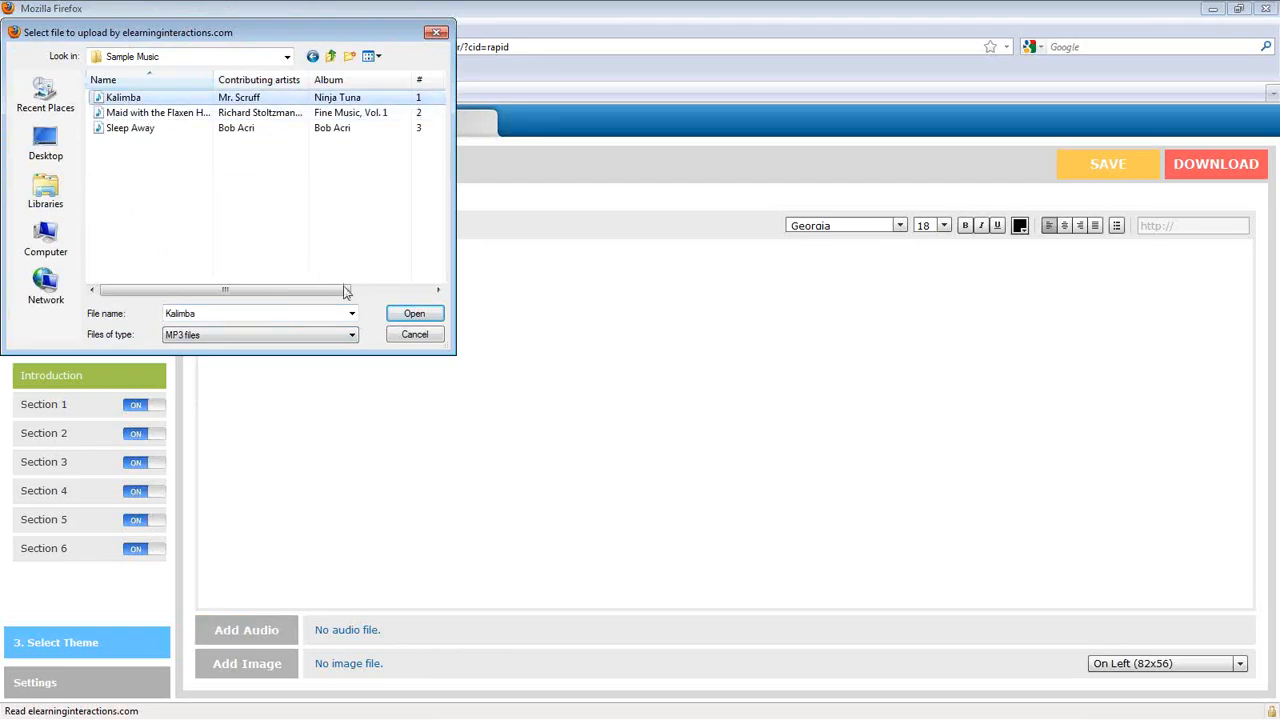
{"action": "left_click", "coordinate": [406, 318]}
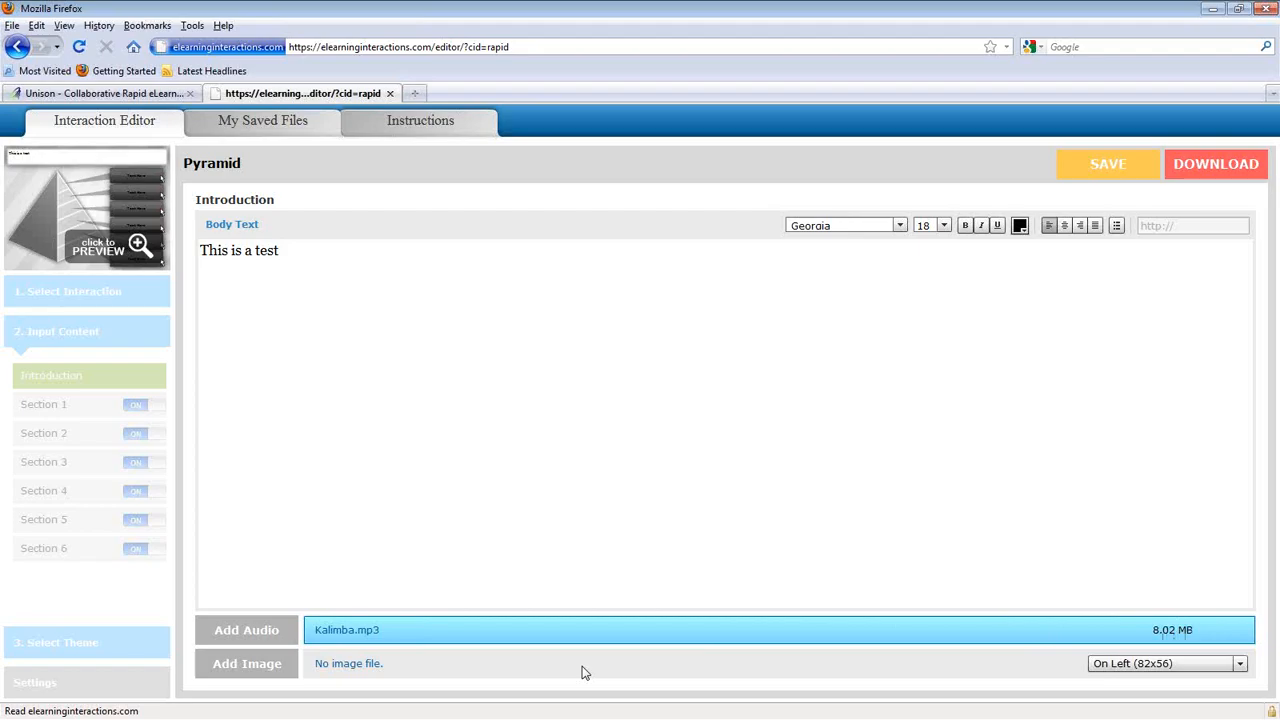
Step: Add Jellyfish.jpg from Sample Pictures as the Introduction image, keeping alignment On Left
{"action": "left_click", "coordinate": [262, 672]}
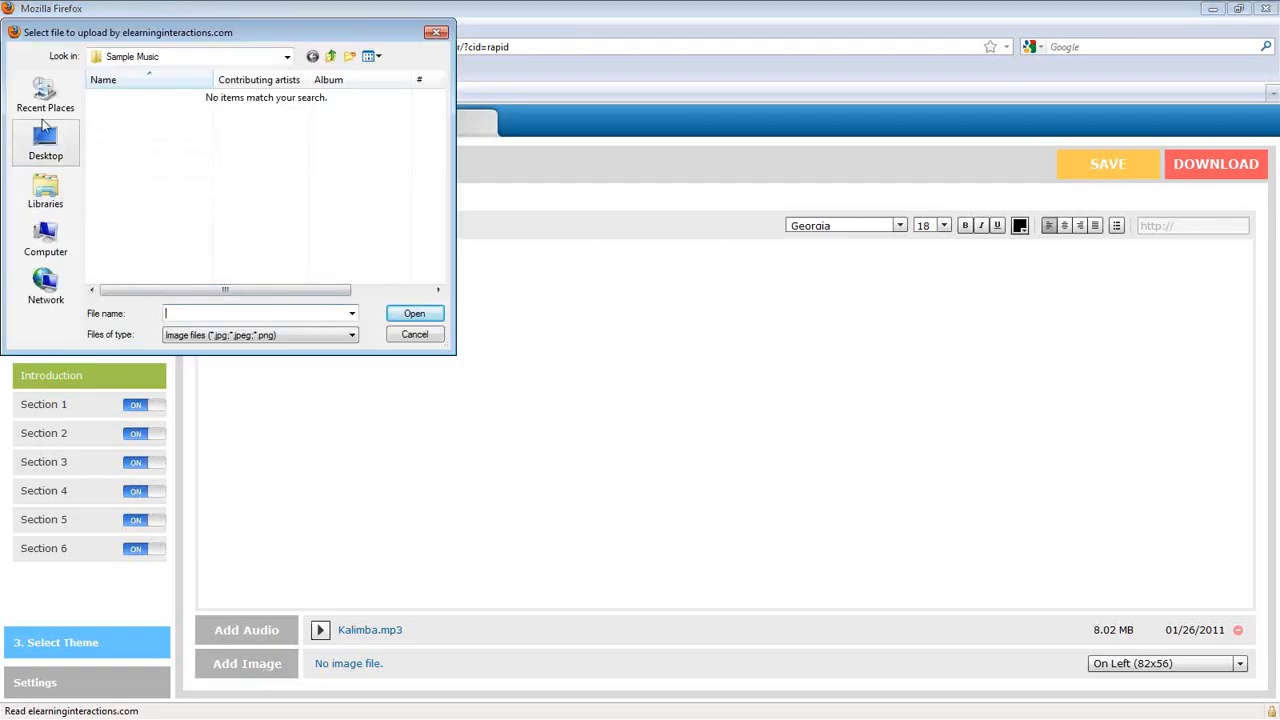
{"action": "left_click", "coordinate": [47, 204]}
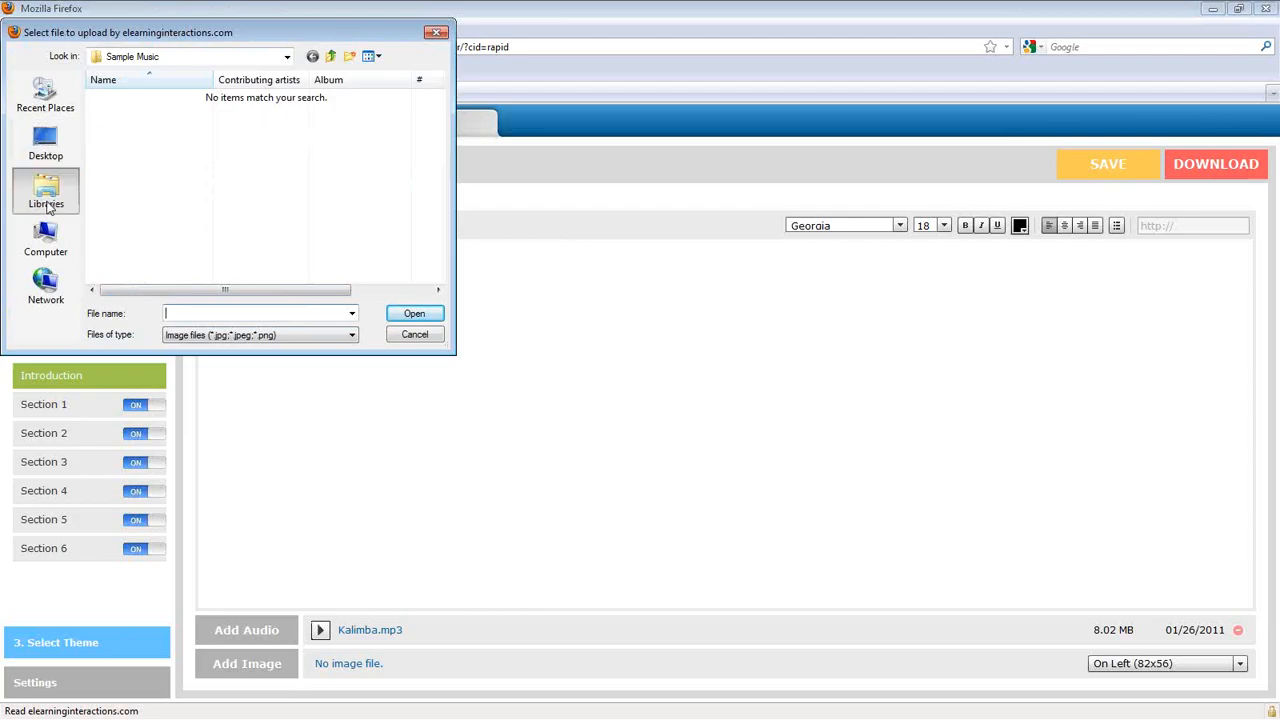
{"action": "double_click", "coordinate": [150, 145]}
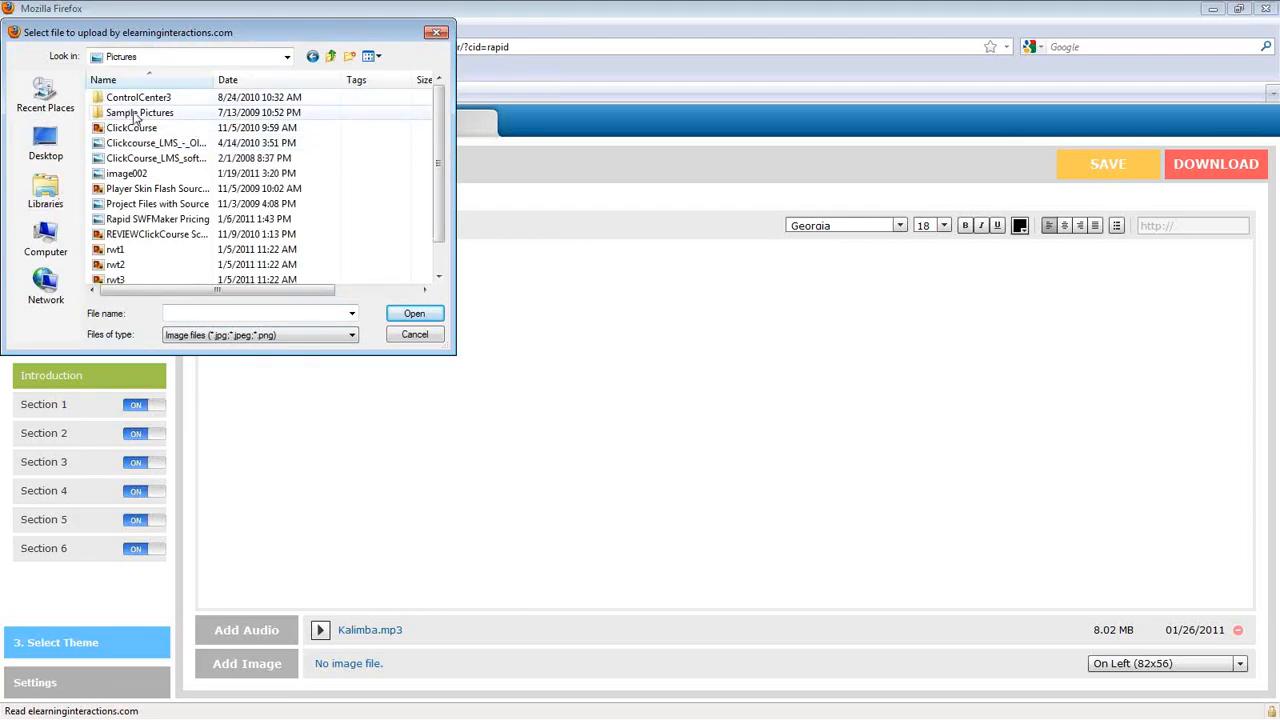
{"action": "double_click", "coordinate": [135, 113]}
{"action": "left_click", "coordinate": [127, 146]}
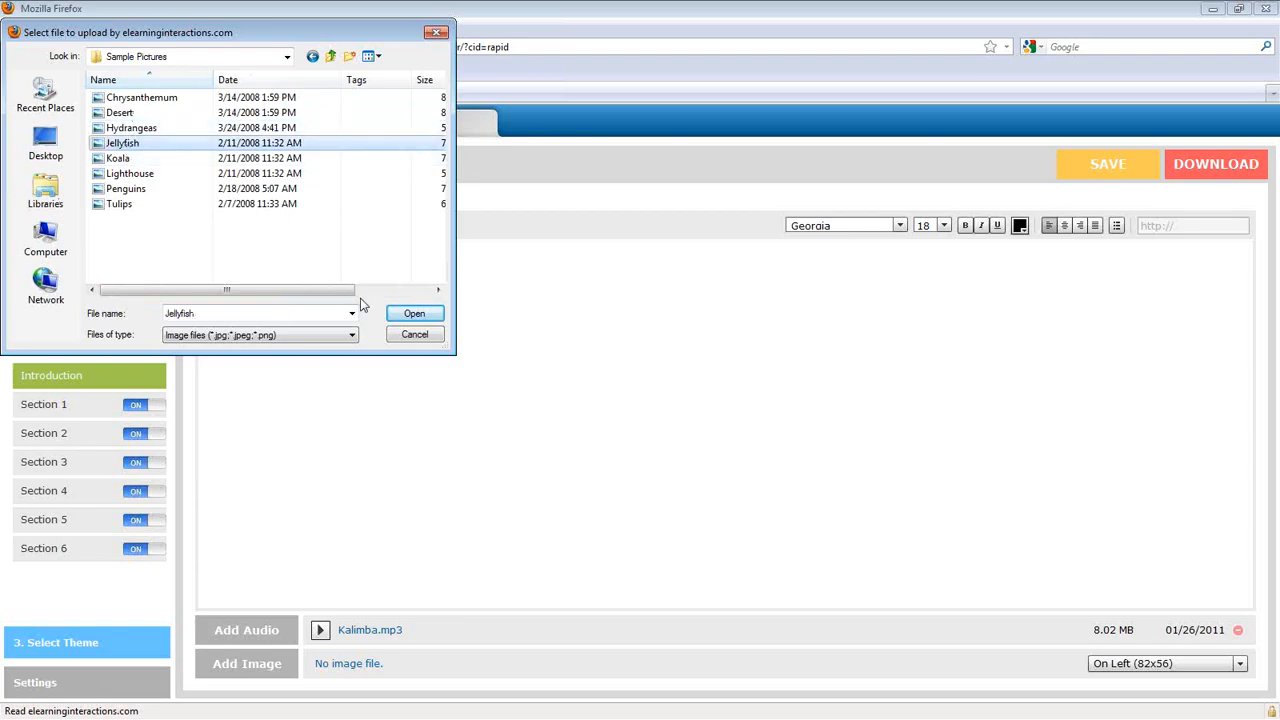
{"action": "left_click", "coordinate": [410, 313]}
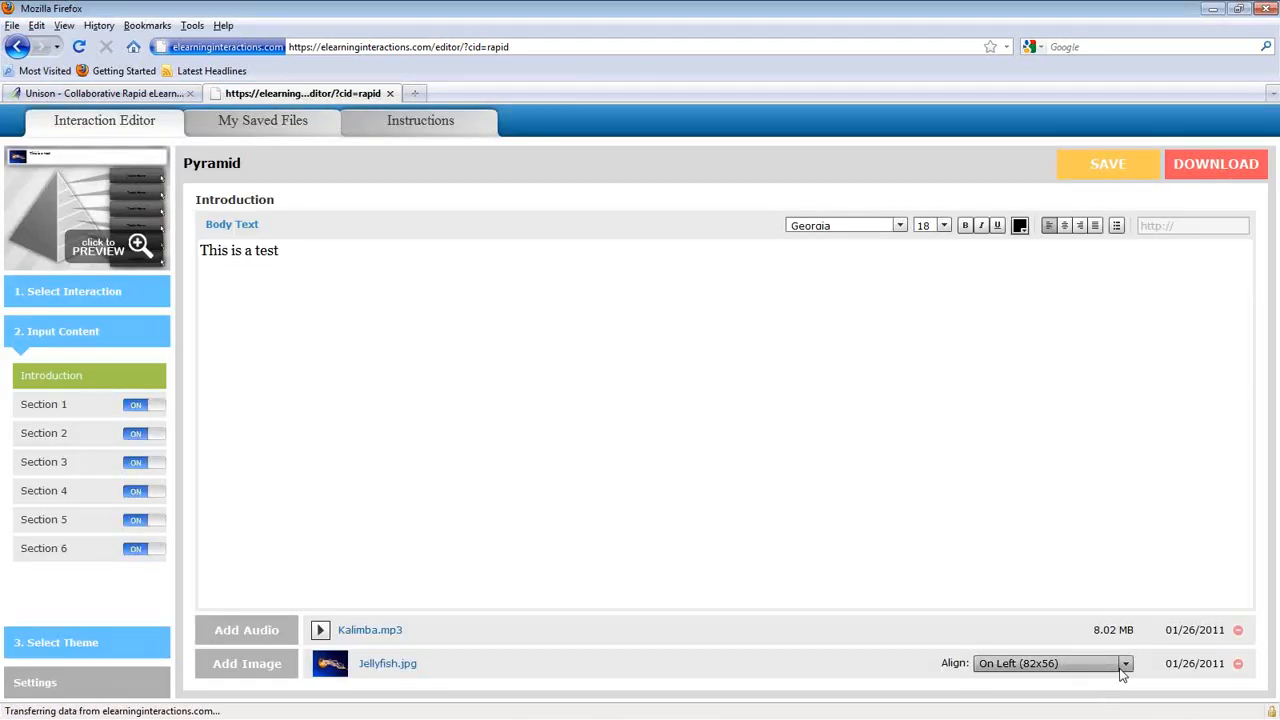
{"action": "left_click", "coordinate": [1121, 667]}
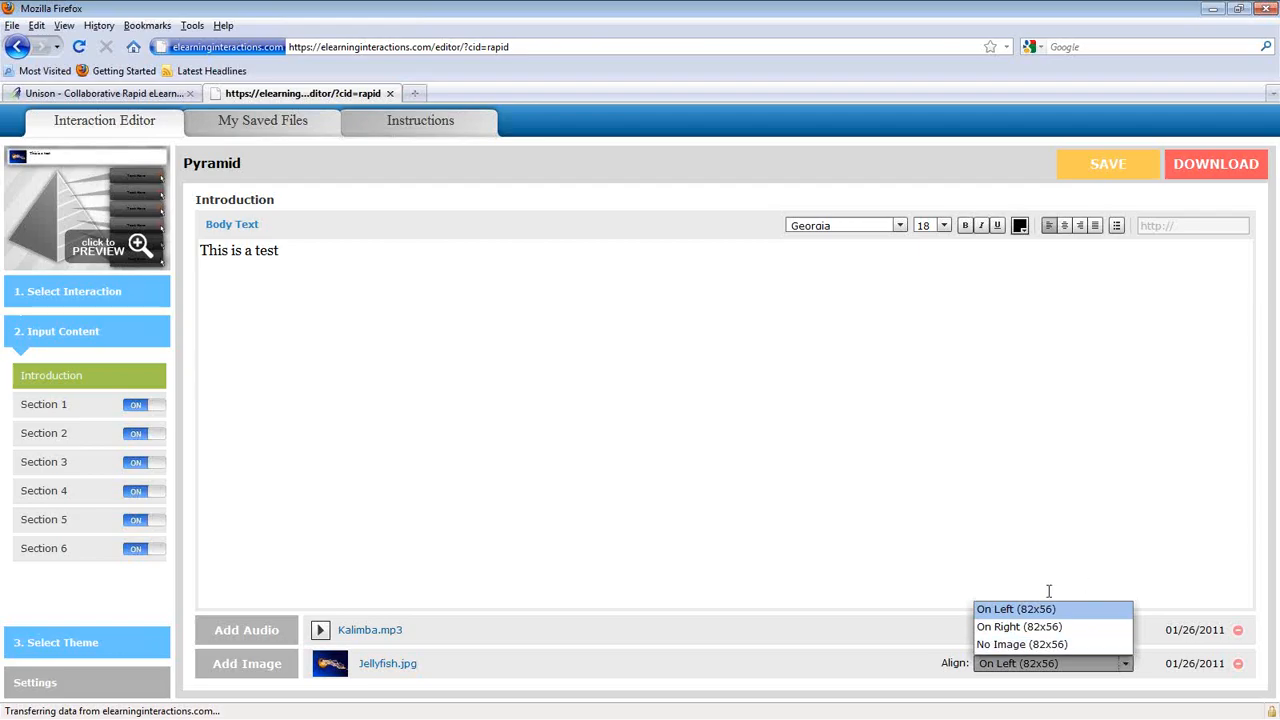
{"action": "left_click", "coordinate": [842, 515]}
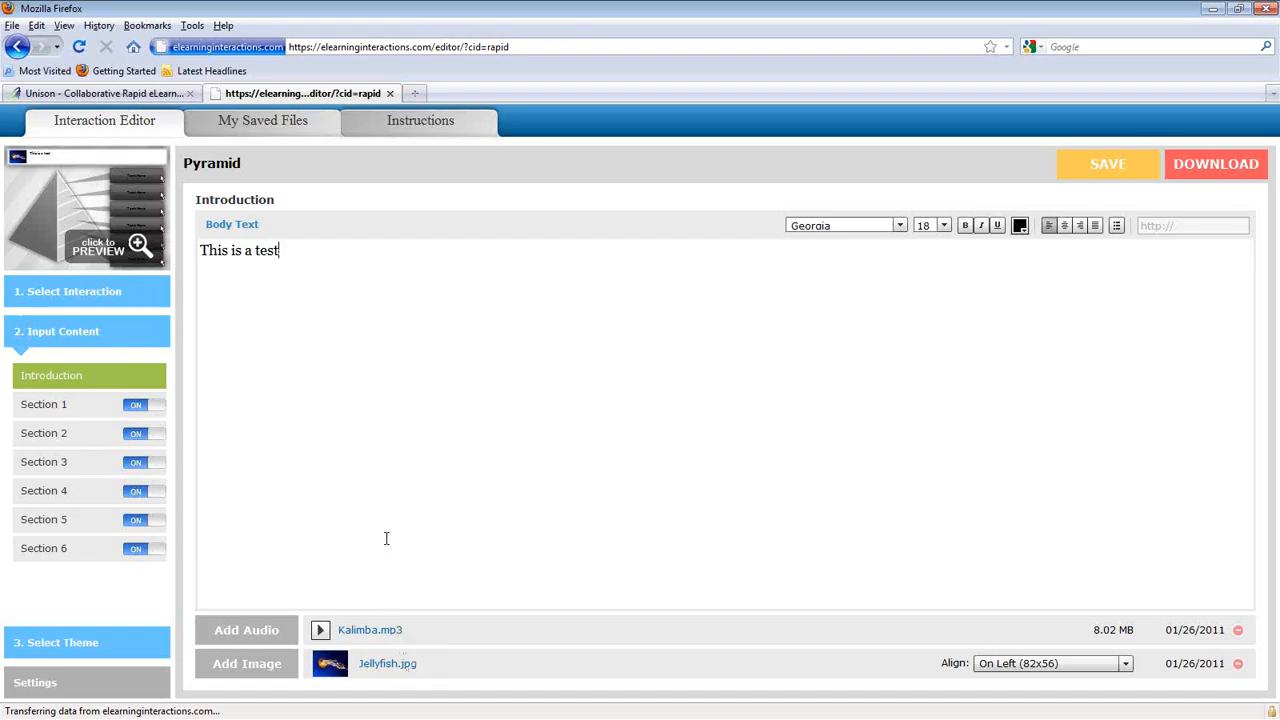
Step: Replace Section 1's 'Text Here' title with 'Title 1' and switch Section 6 off
{"action": "left_click", "coordinate": [60, 405]}
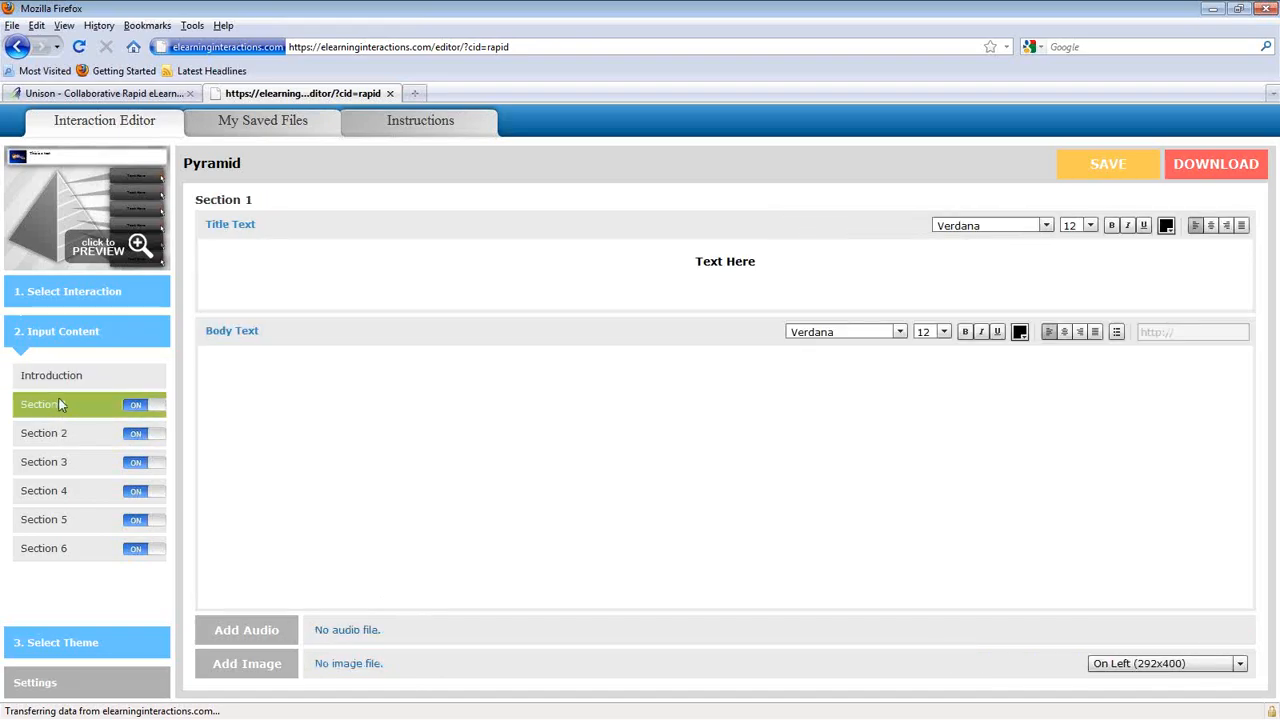
{"action": "left_click", "coordinate": [358, 266]}
{"action": "key", "text": "ctrl+a"}
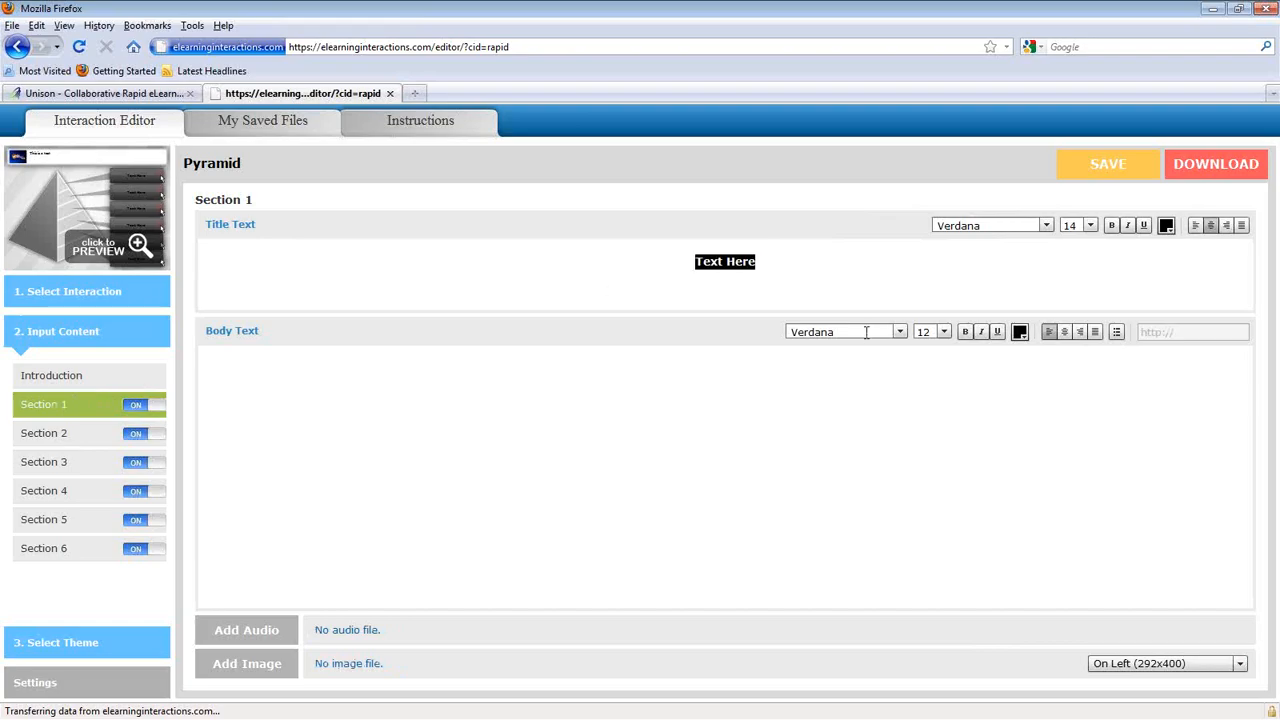
{"action": "type", "text": "Titl"}
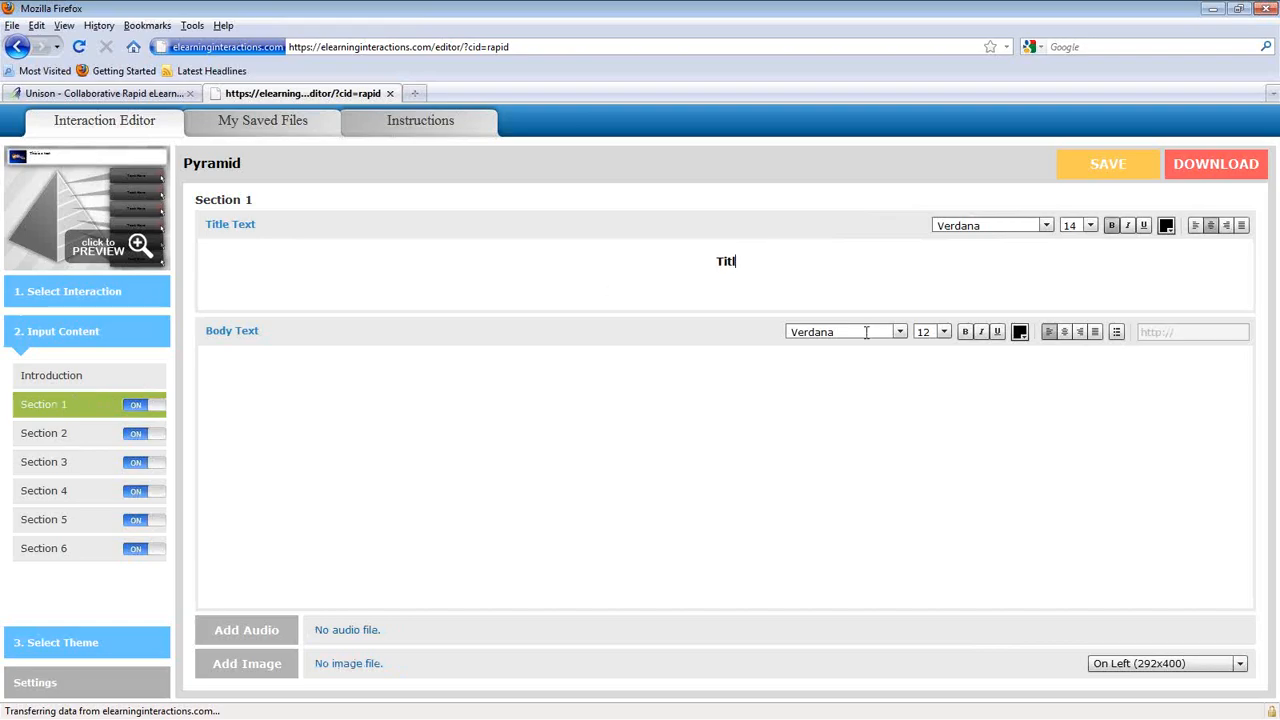
{"action": "type", "text": "e 1"}
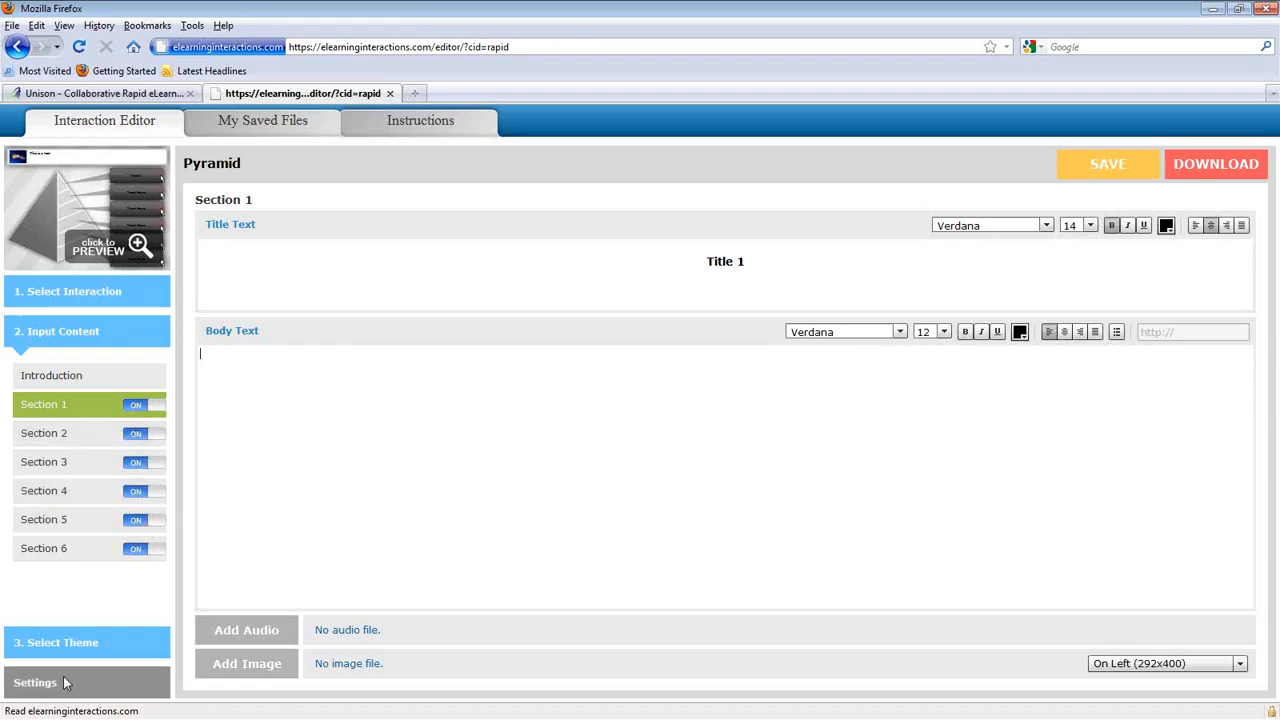
{"action": "left_click", "coordinate": [154, 558]}
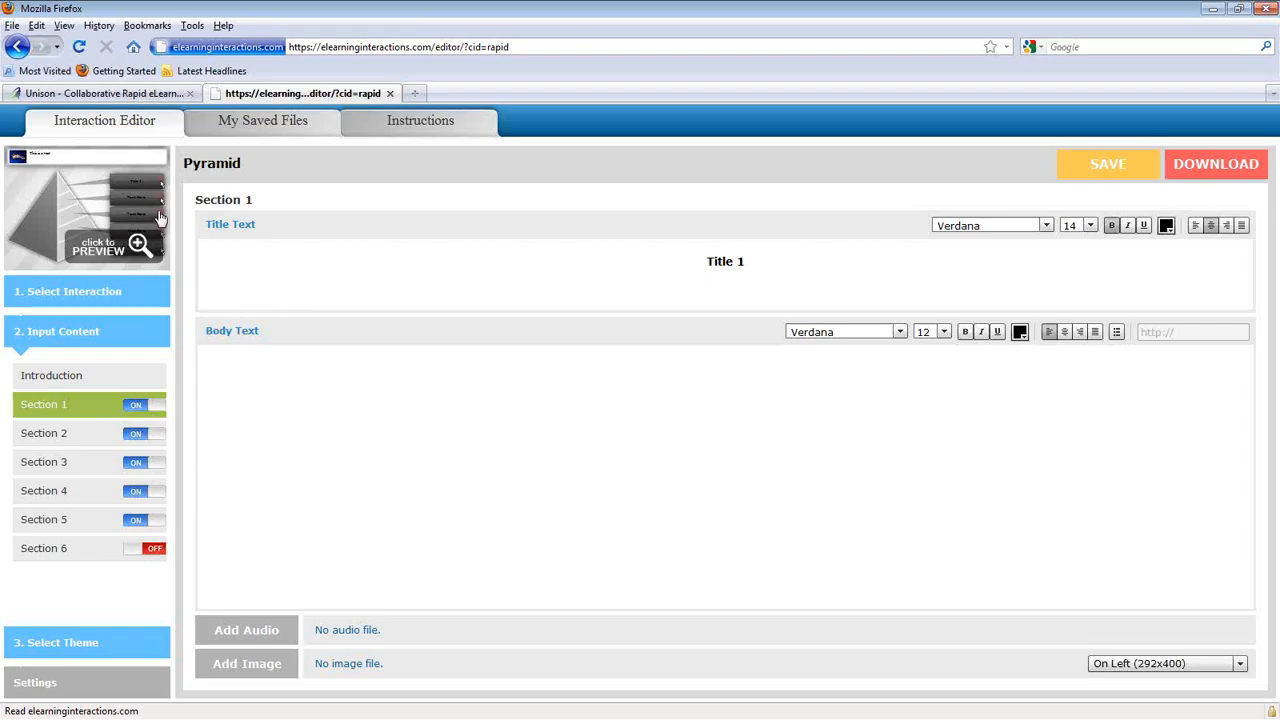
{"action": "left_click", "coordinate": [76, 244]}
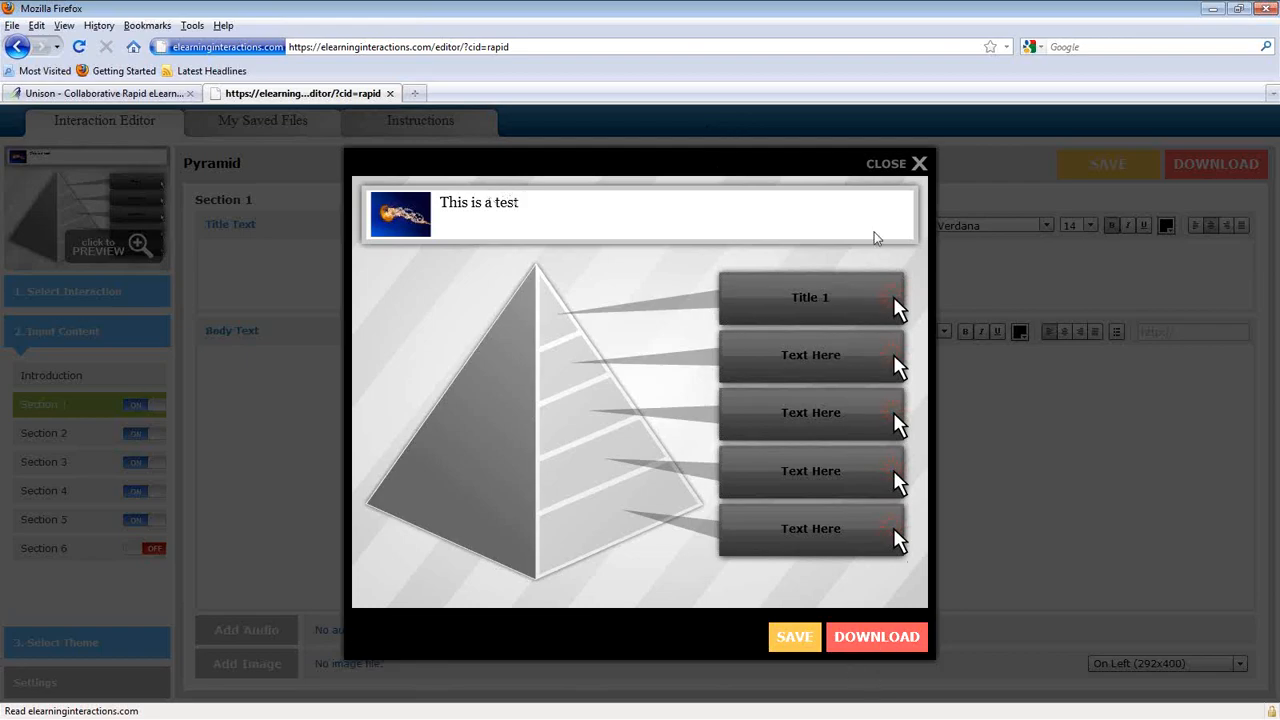
{"action": "left_click", "coordinate": [893, 166]}
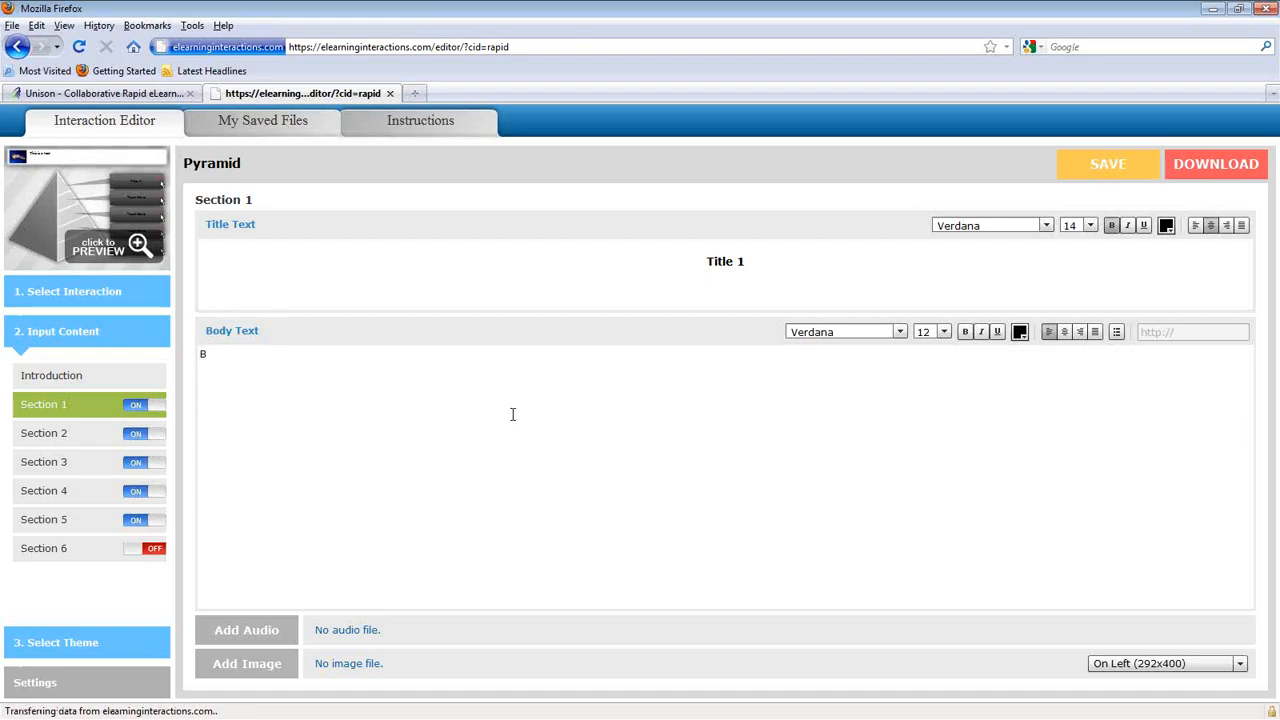
Step: Enter 'BBBBBBBBBBBBBBBBB' as Section 1 body text, check it under Title 1 in preview, then go to Select Theme
{"action": "type", "text": "BBBBBBBBBBBBBBBBB"}
{"action": "left_click", "coordinate": [84, 238]}
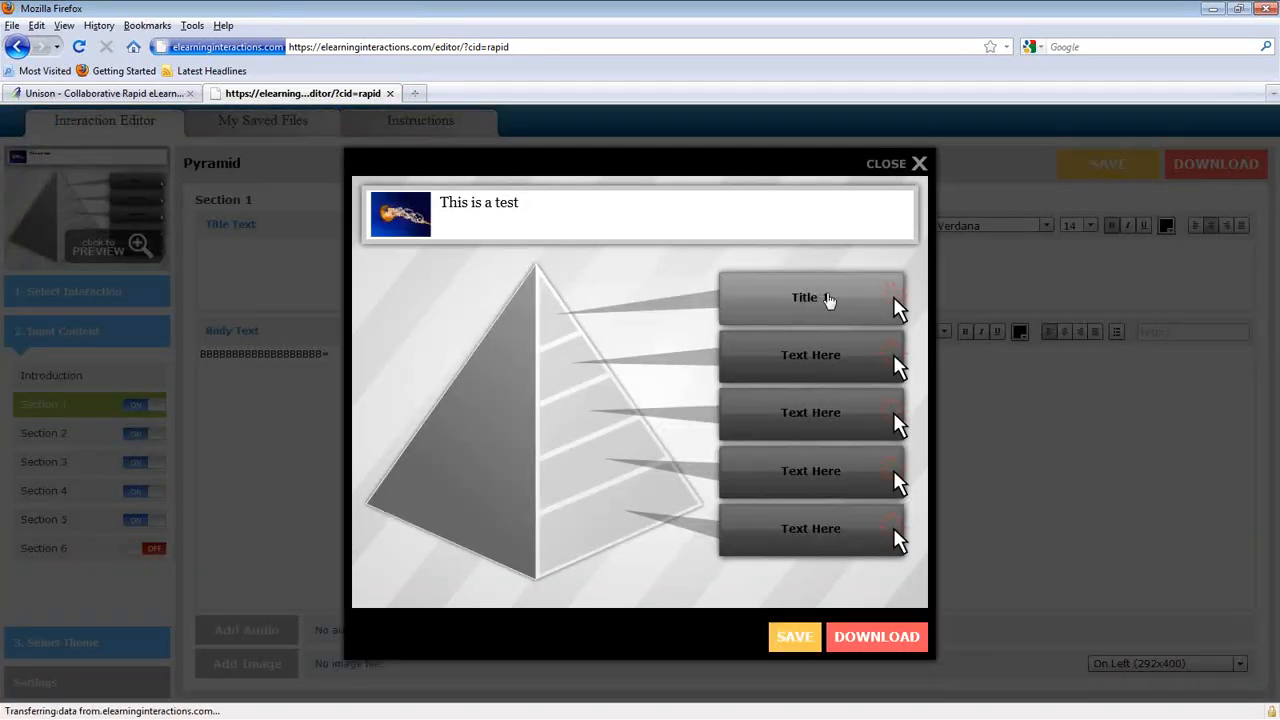
{"action": "left_click", "coordinate": [829, 300]}
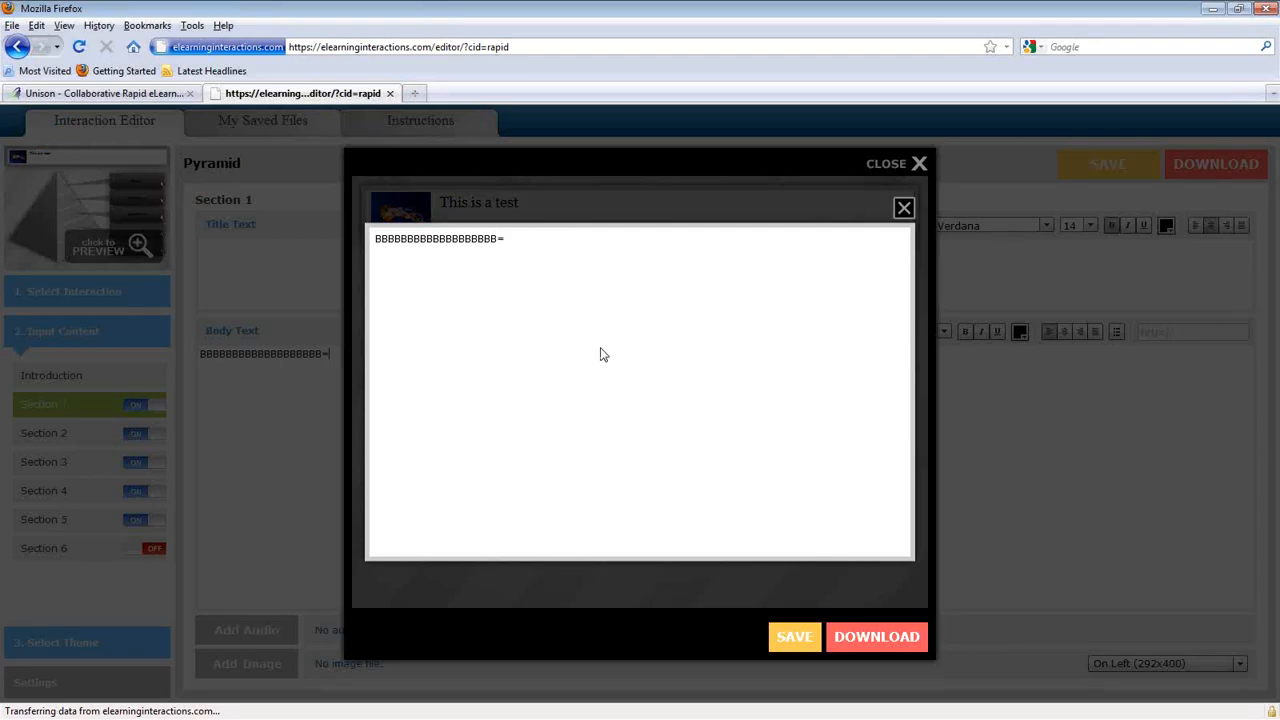
{"action": "left_click", "coordinate": [886, 165]}
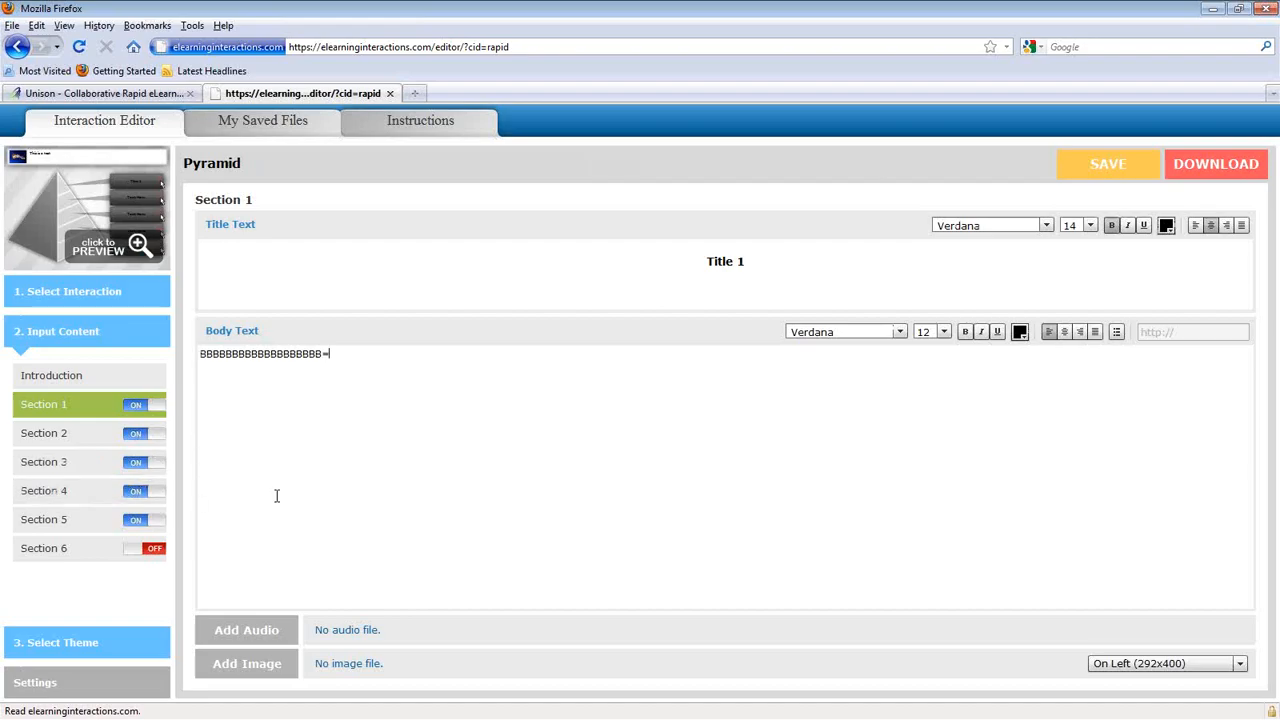
{"action": "left_click", "coordinate": [60, 648]}
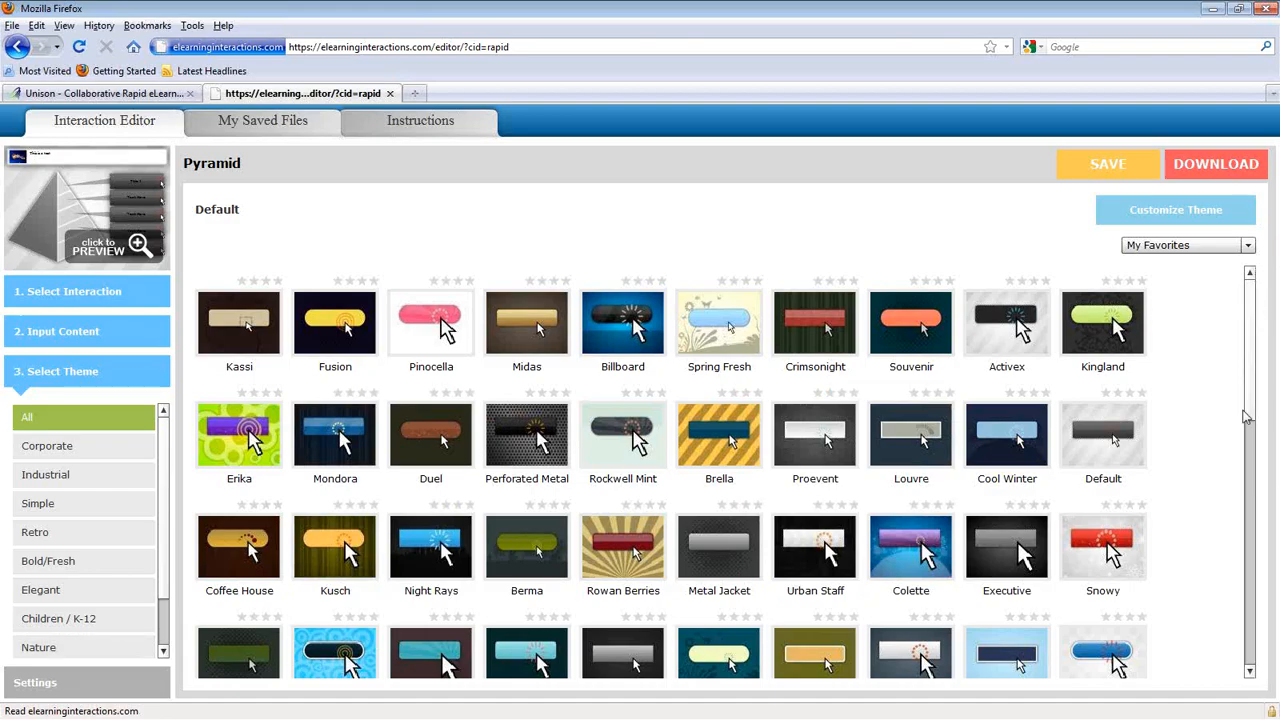
Step: Choose the Manga theme from the Select Theme gallery and open its customization options
{"action": "scroll", "coordinate": [1254, 403], "scroll_direction": "down", "scroll_amount": 4}
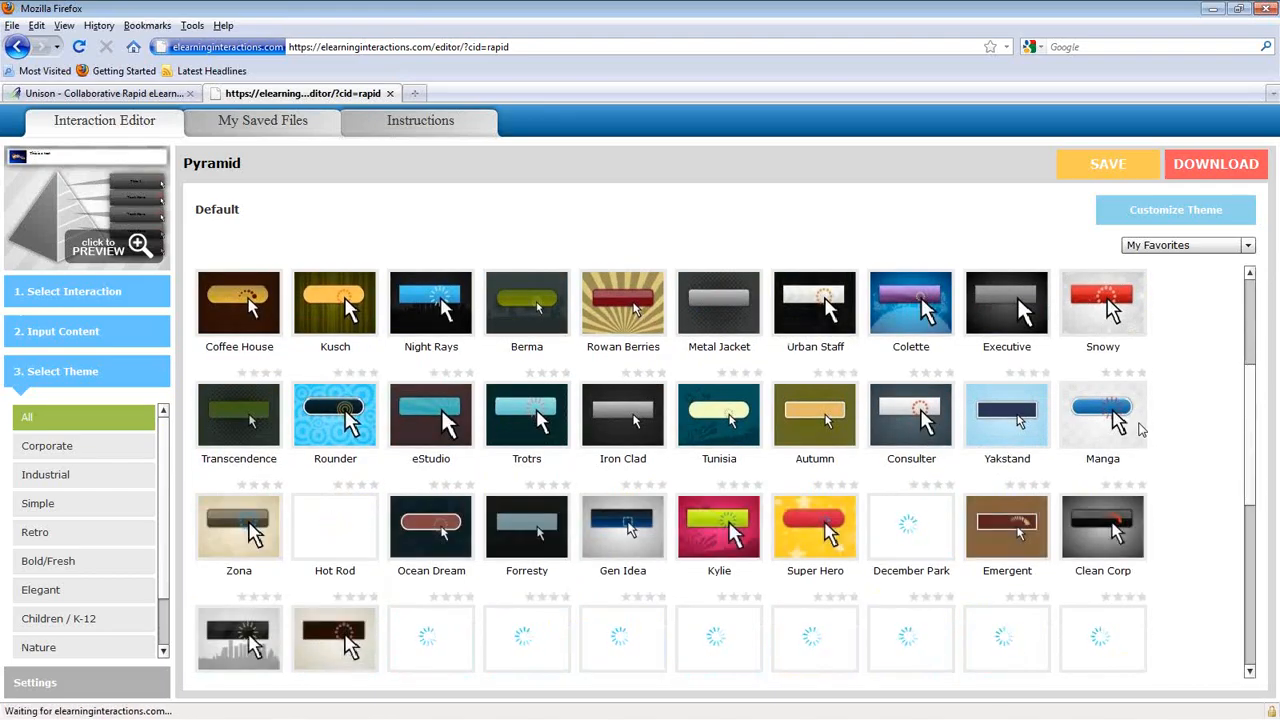
{"action": "mouse_move", "coordinate": [1110, 428]}
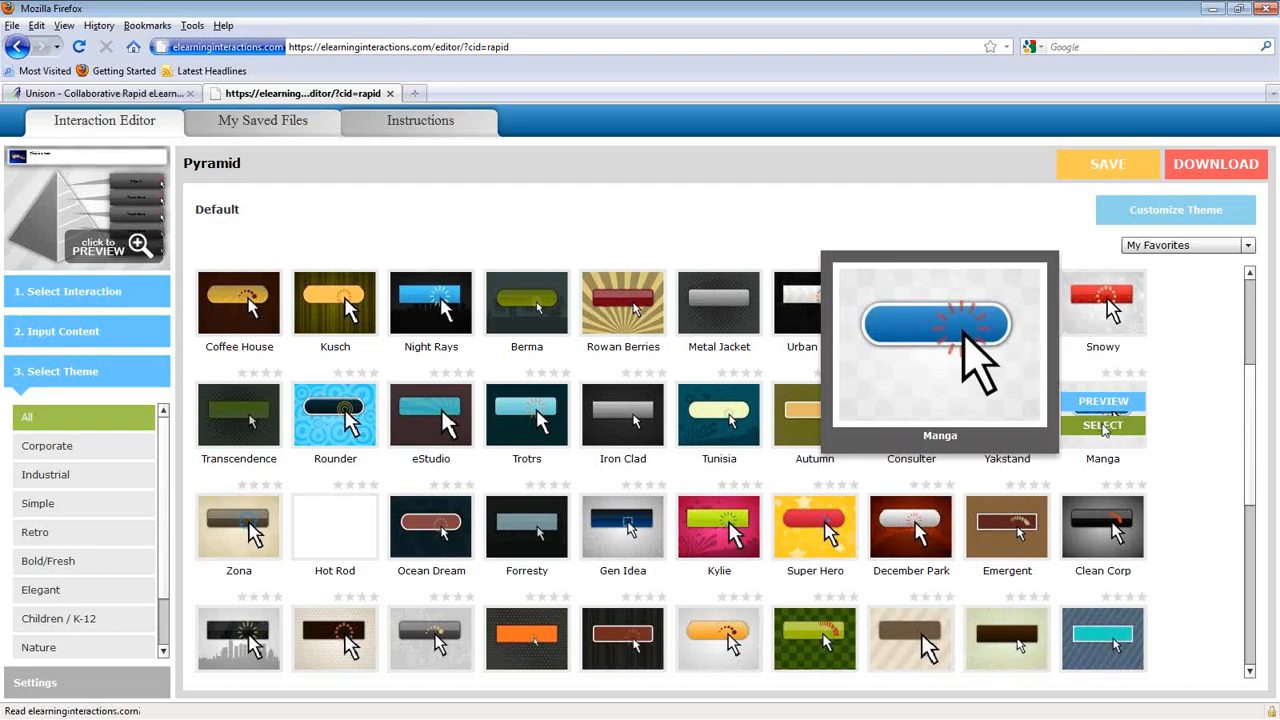
{"action": "left_click", "coordinate": [1104, 428]}
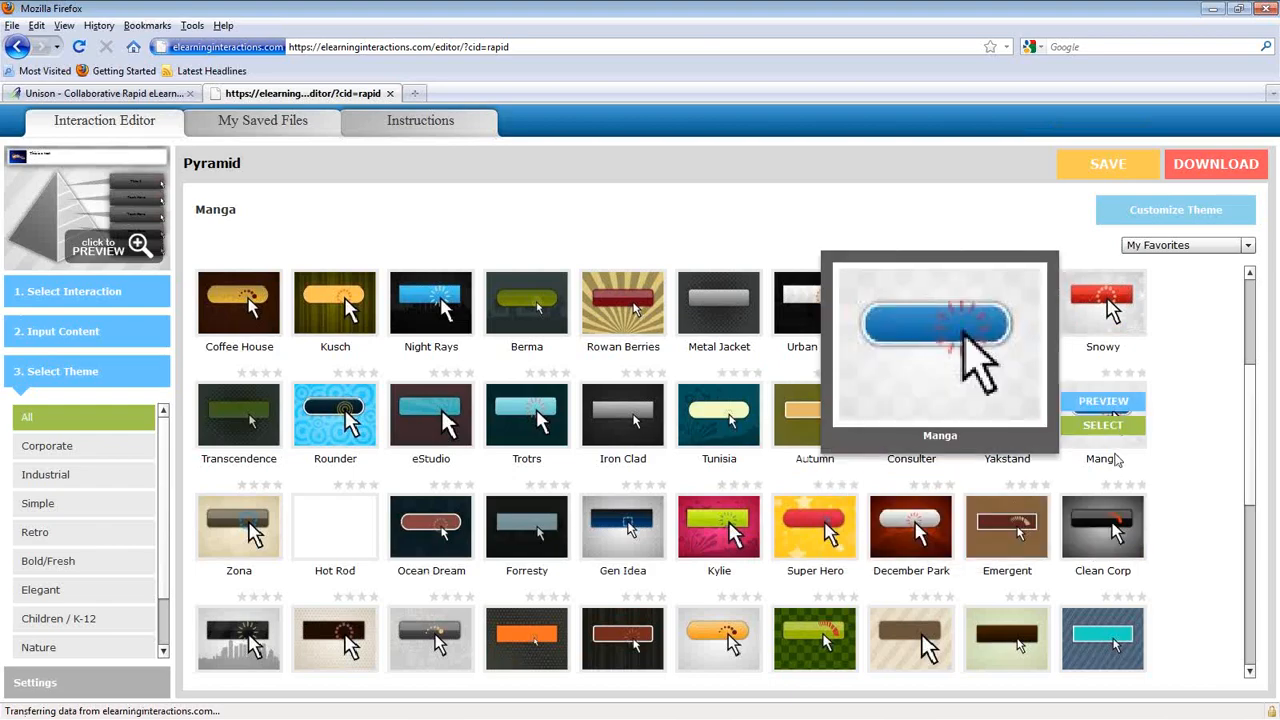
{"action": "left_click", "coordinate": [1108, 436]}
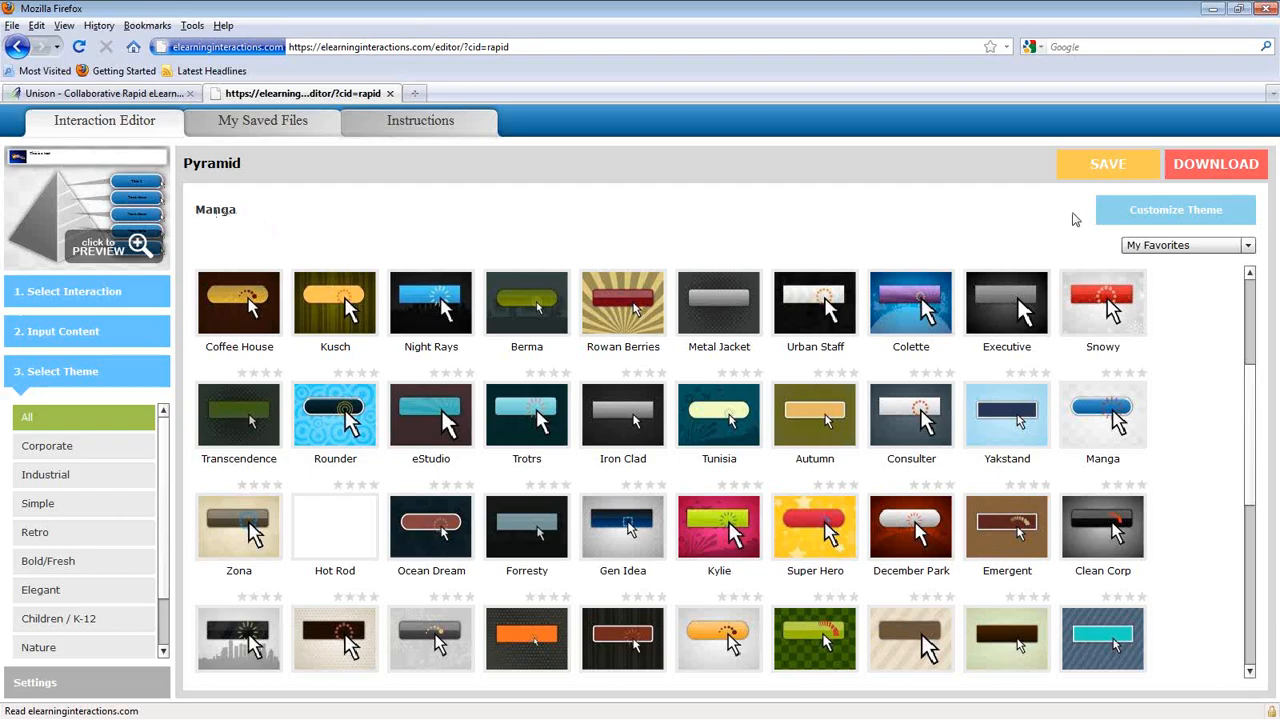
{"action": "left_click", "coordinate": [1170, 211]}
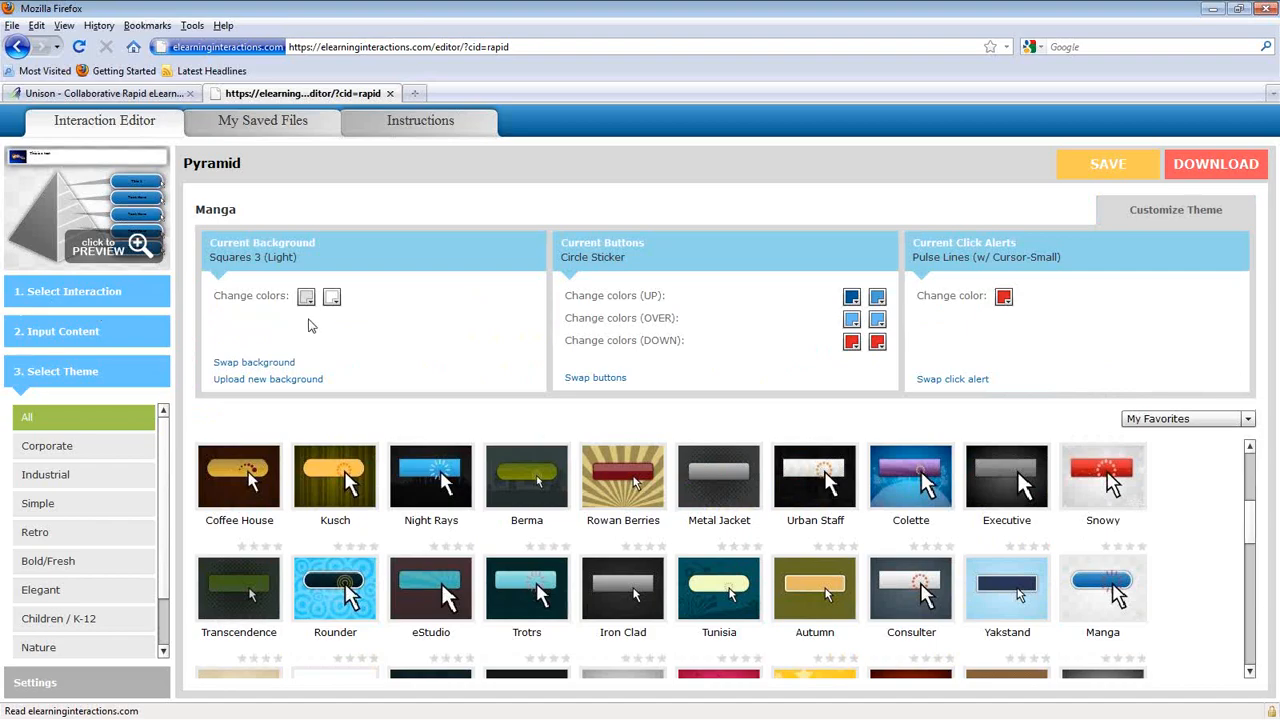
Step: Set the Manga background colour to cyan 00CCFF, filter themes to Retro, and open Settings
{"action": "left_click", "coordinate": [306, 297]}
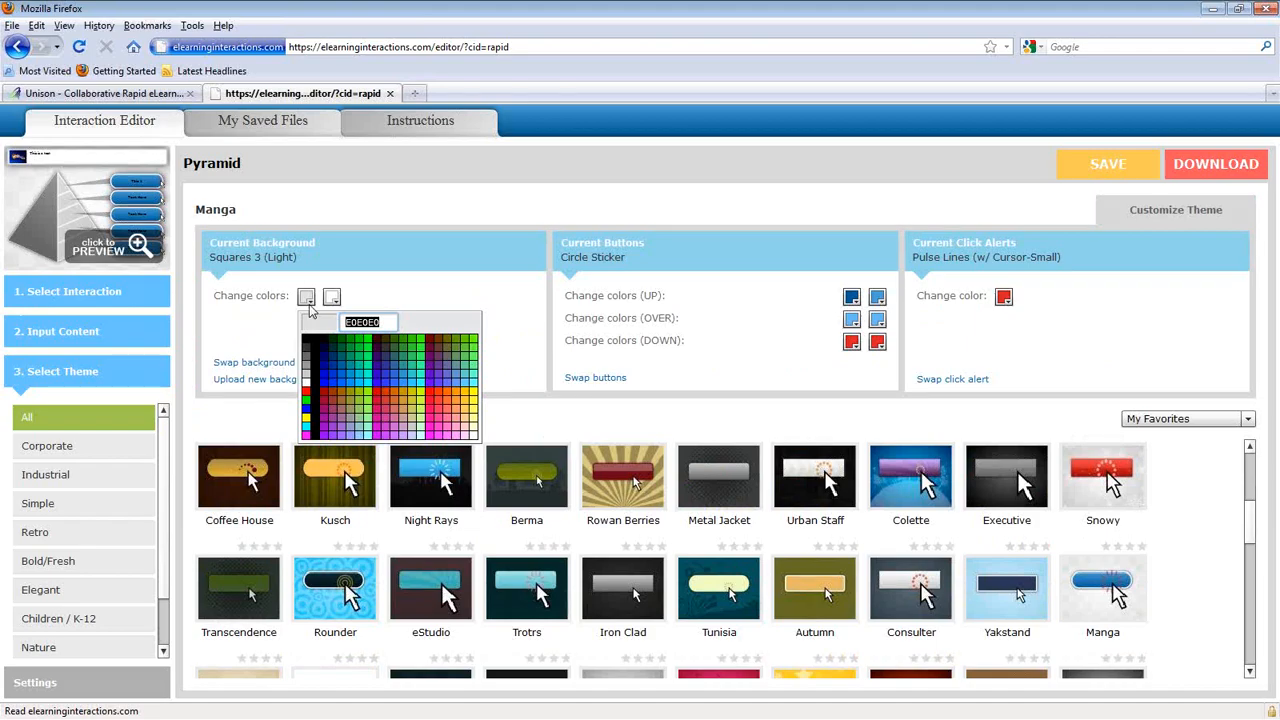
{"action": "left_click", "coordinate": [359, 389]}
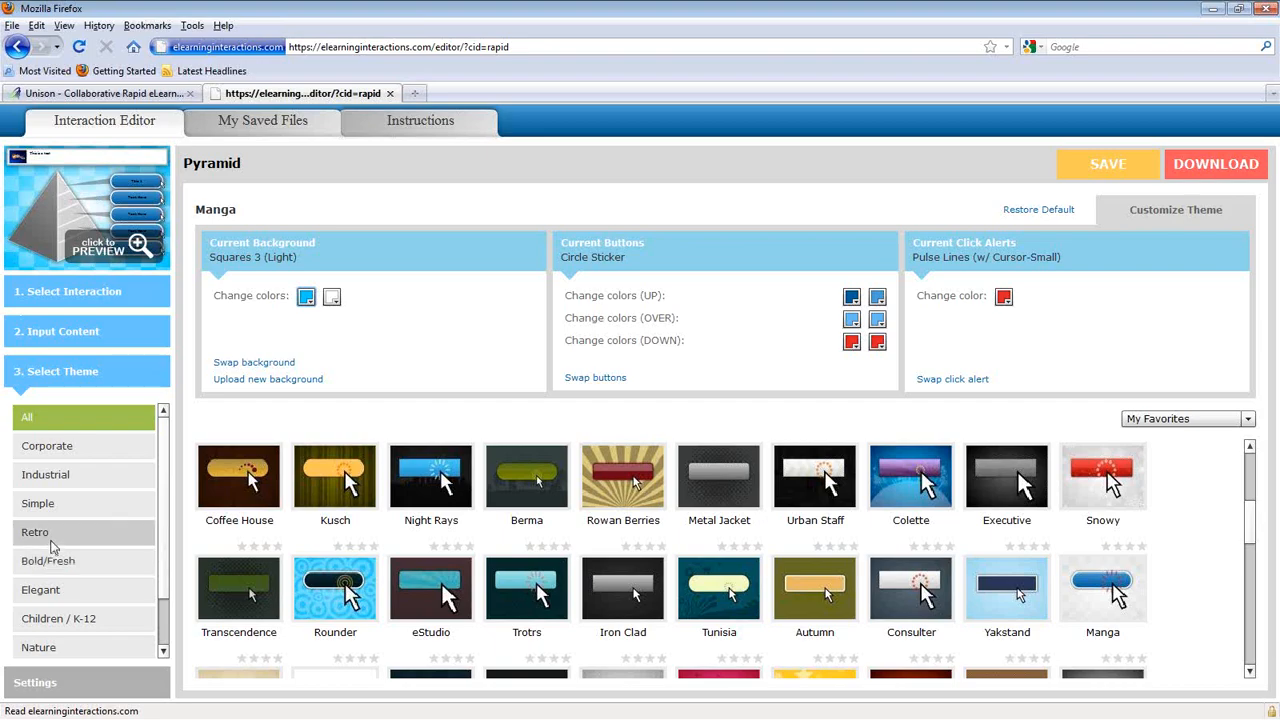
{"action": "left_click", "coordinate": [54, 540]}
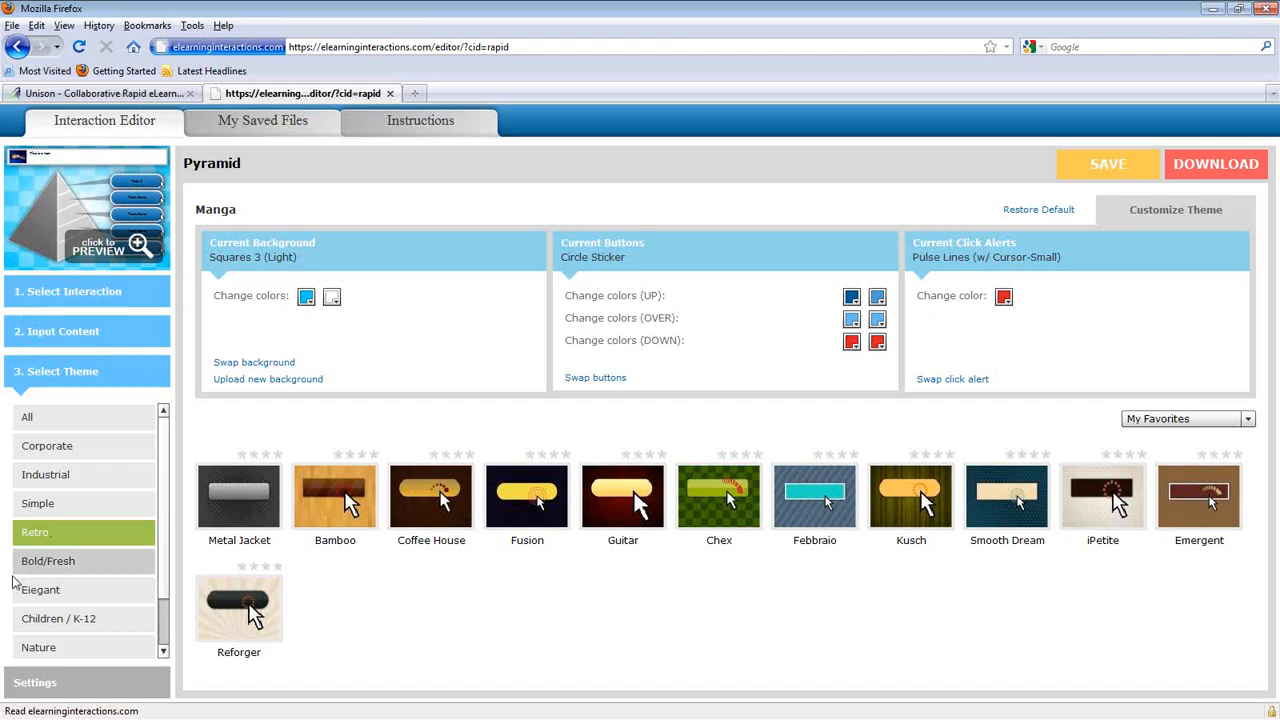
{"action": "left_click", "coordinate": [57, 684]}
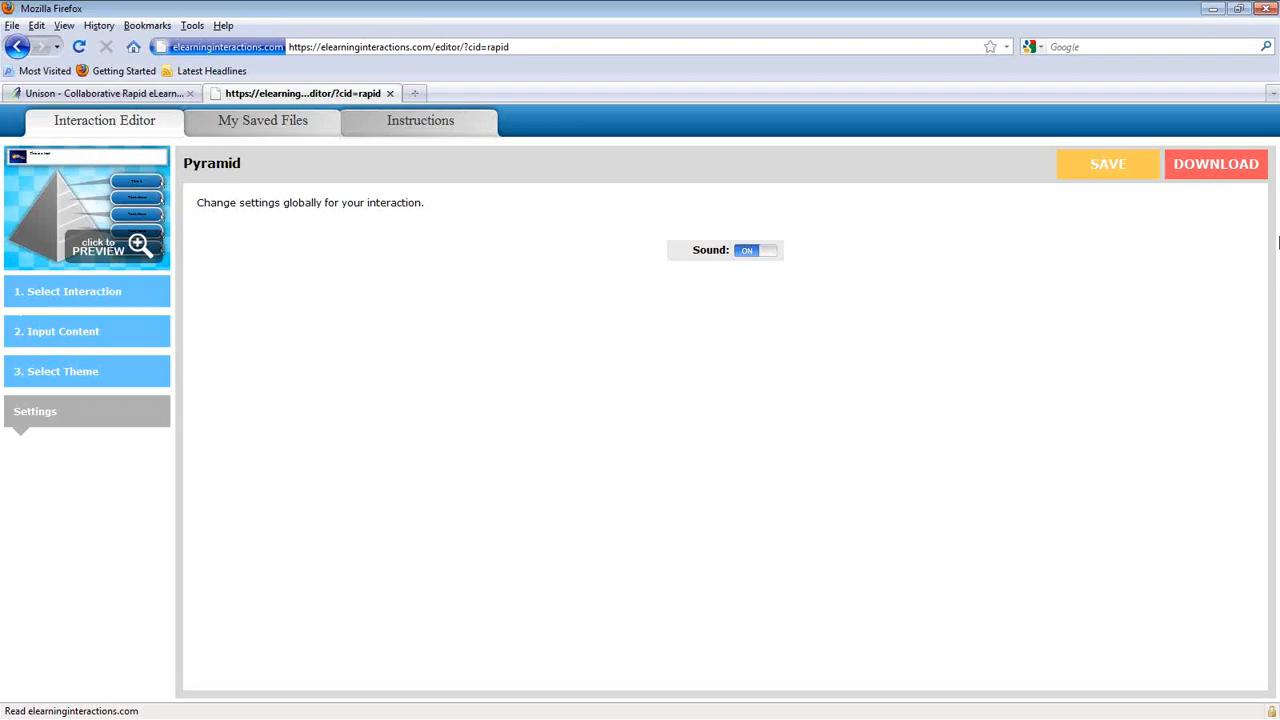
Step: Toggle the Pyramid interaction's sound off and back on, then begin saving it
{"action": "left_click", "coordinate": [764, 254]}
{"action": "left_click", "coordinate": [752, 253]}
{"action": "left_click", "coordinate": [1097, 168]}
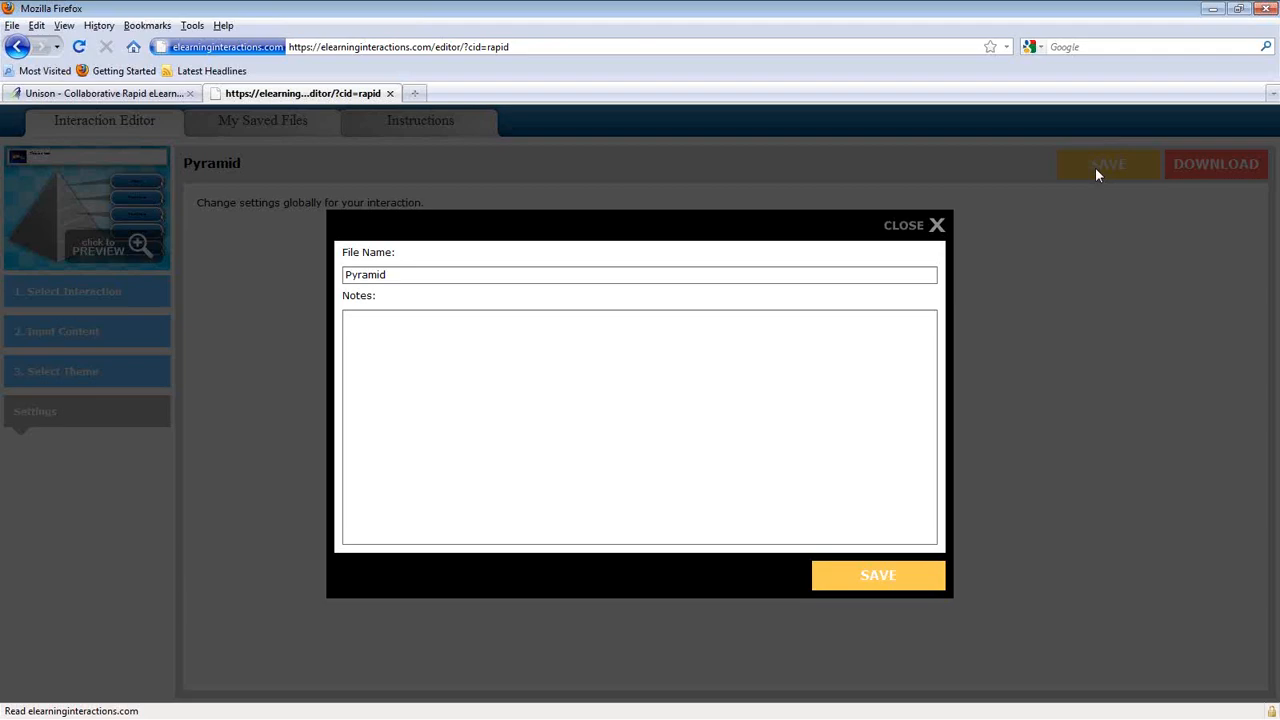
Step: Save the interaction as Pyramid with the note 'Test'
{"action": "left_click", "coordinate": [484, 343]}
{"action": "type", "text": "TTTTTTTTTTTTTTT"}
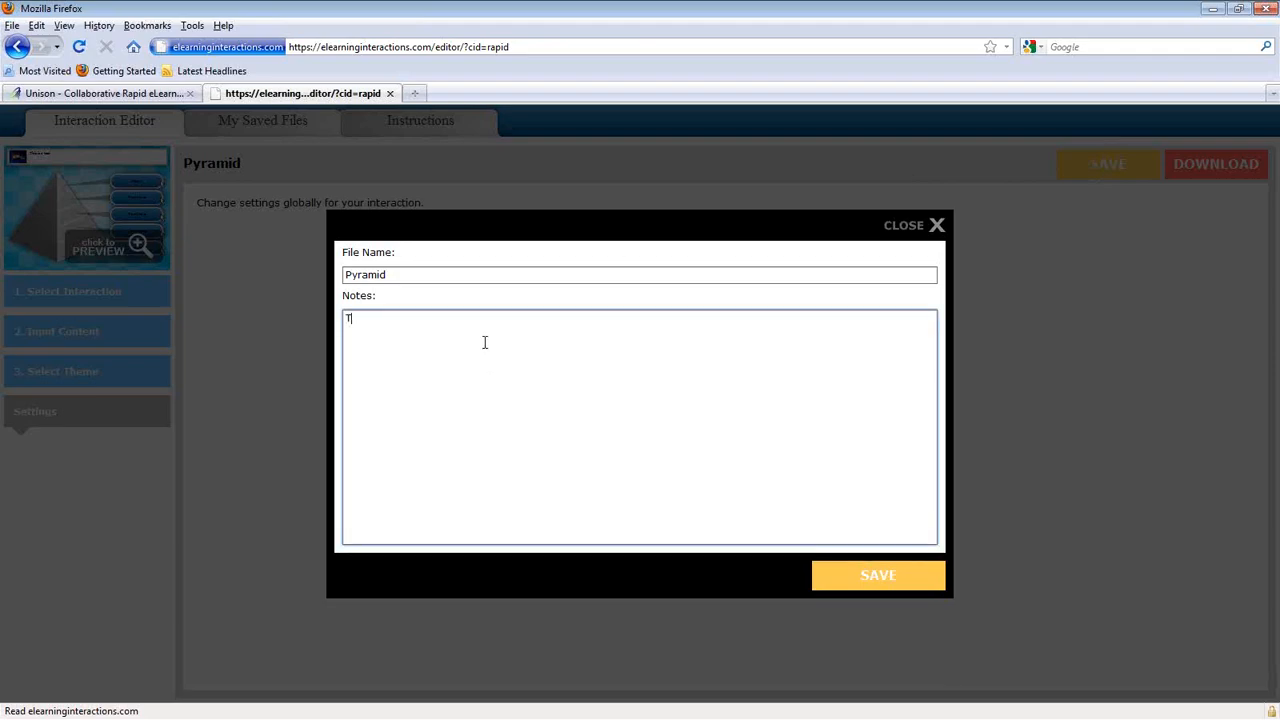
{"action": "key", "text": "BackSpace"}
{"action": "key", "text": "BackSpace"}
{"action": "key", "text": "BackSpace"}
{"action": "key", "text": "BackSpace"}
{"action": "key", "text": "BackSpace"}
{"action": "key", "text": "BackSpace"}
{"action": "key", "text": "BackSpace"}
{"action": "key", "text": "BackSpace"}
{"action": "key", "text": "BackSpace"}
{"action": "key", "text": "BackSpace"}
{"action": "key", "text": "BackSpace"}
{"action": "key", "text": "BackSpace"}
{"action": "key", "text": "BackSpace"}
{"action": "key", "text": "BackSpace"}
{"action": "key", "text": "BackSpace"}
{"action": "type", "text": "Test"}
{"action": "left_click", "coordinate": [872, 578]}
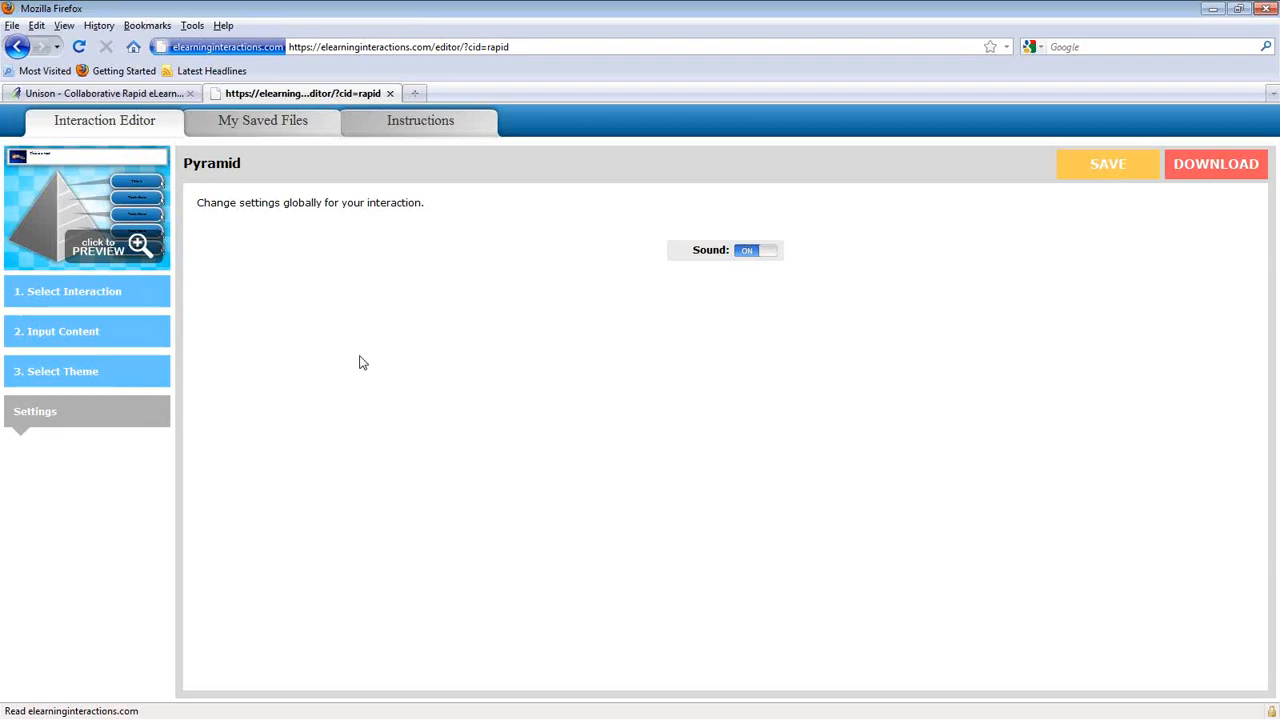
Step: Switch to My Saved Files to see the Pyramid interaction listed
{"action": "left_click", "coordinate": [246, 127]}
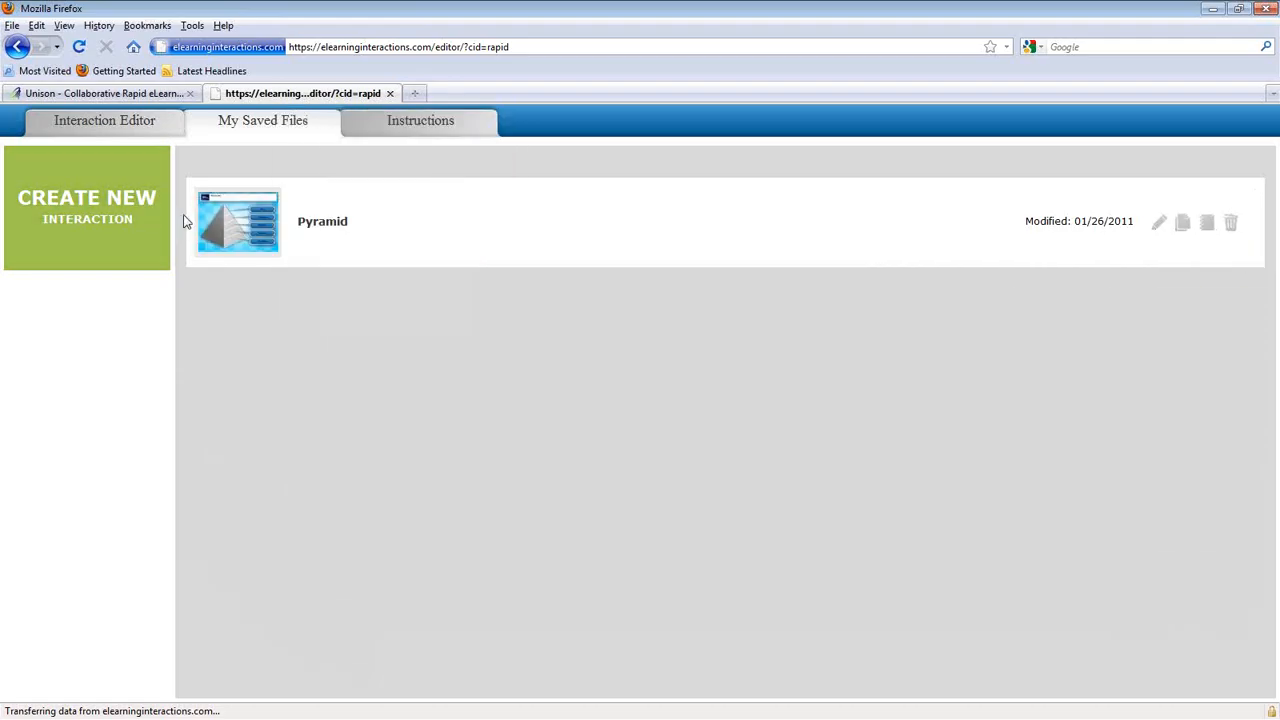
{"action": "mouse_move", "coordinate": [233, 228]}
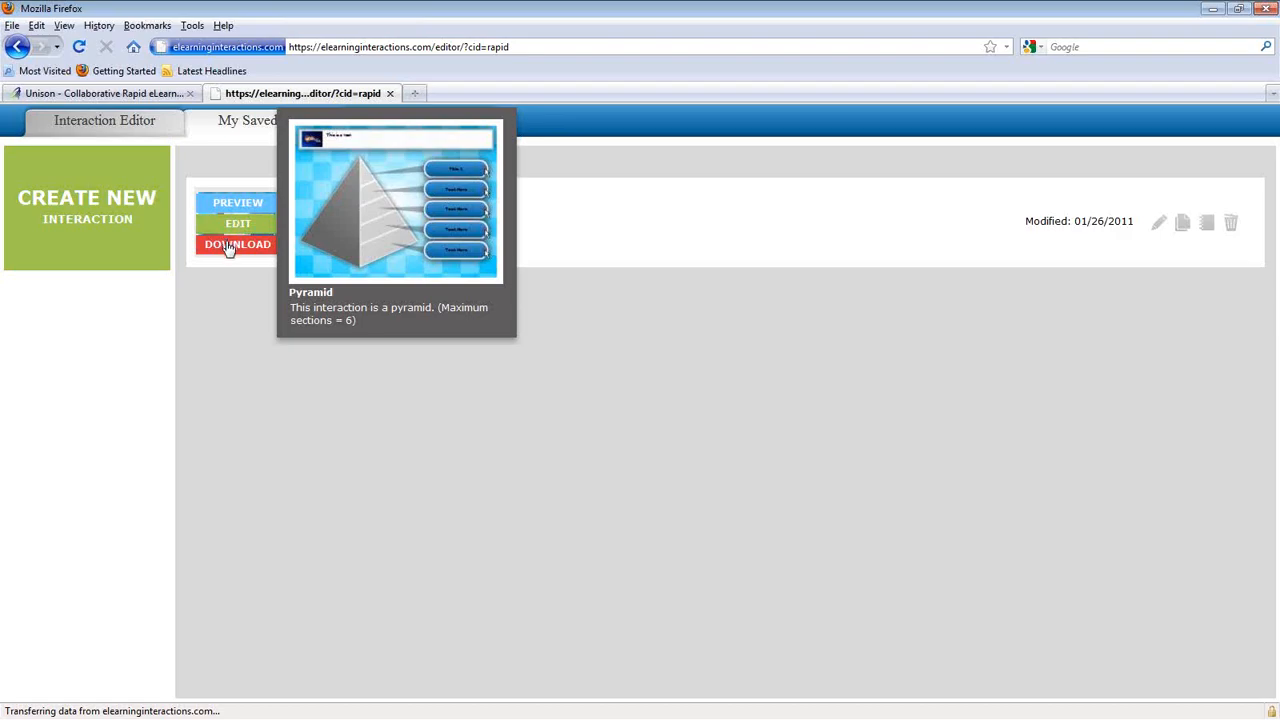
Step: Download the Pyramid interaction and save Pyramid.swf to disk
{"action": "left_click", "coordinate": [228, 246]}
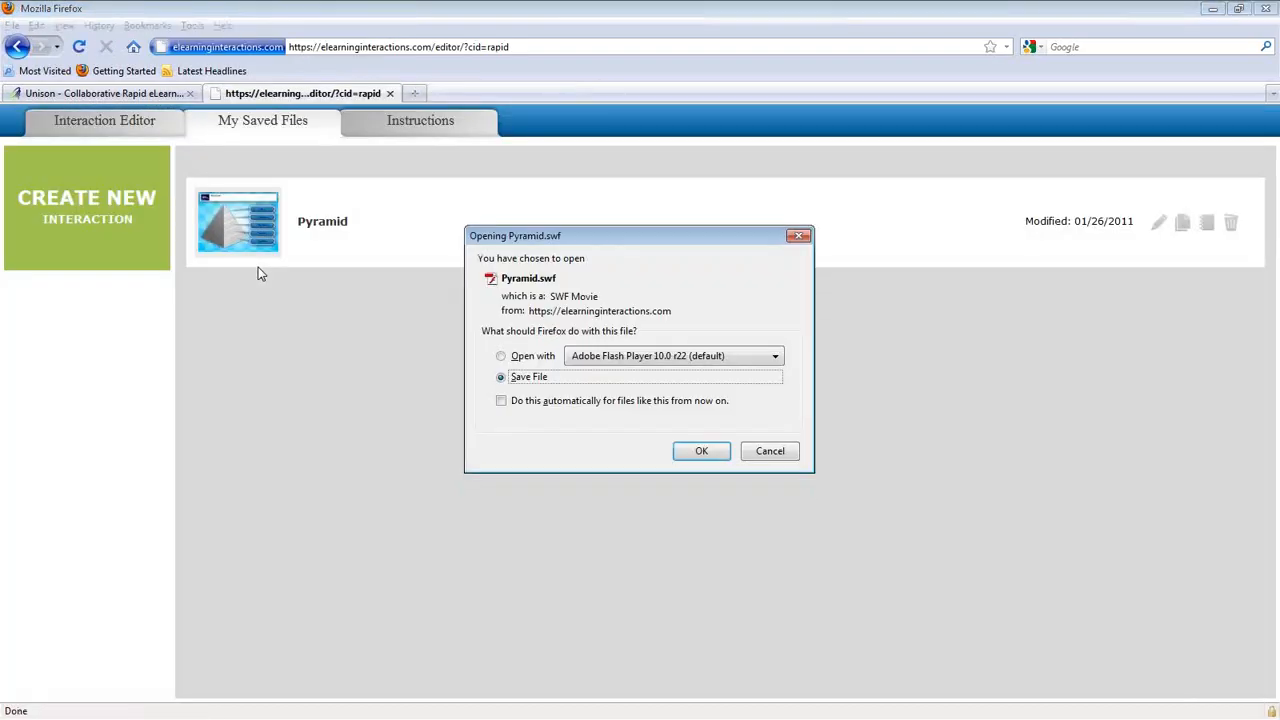
{"action": "left_click", "coordinate": [535, 381]}
{"action": "left_click", "coordinate": [696, 449]}
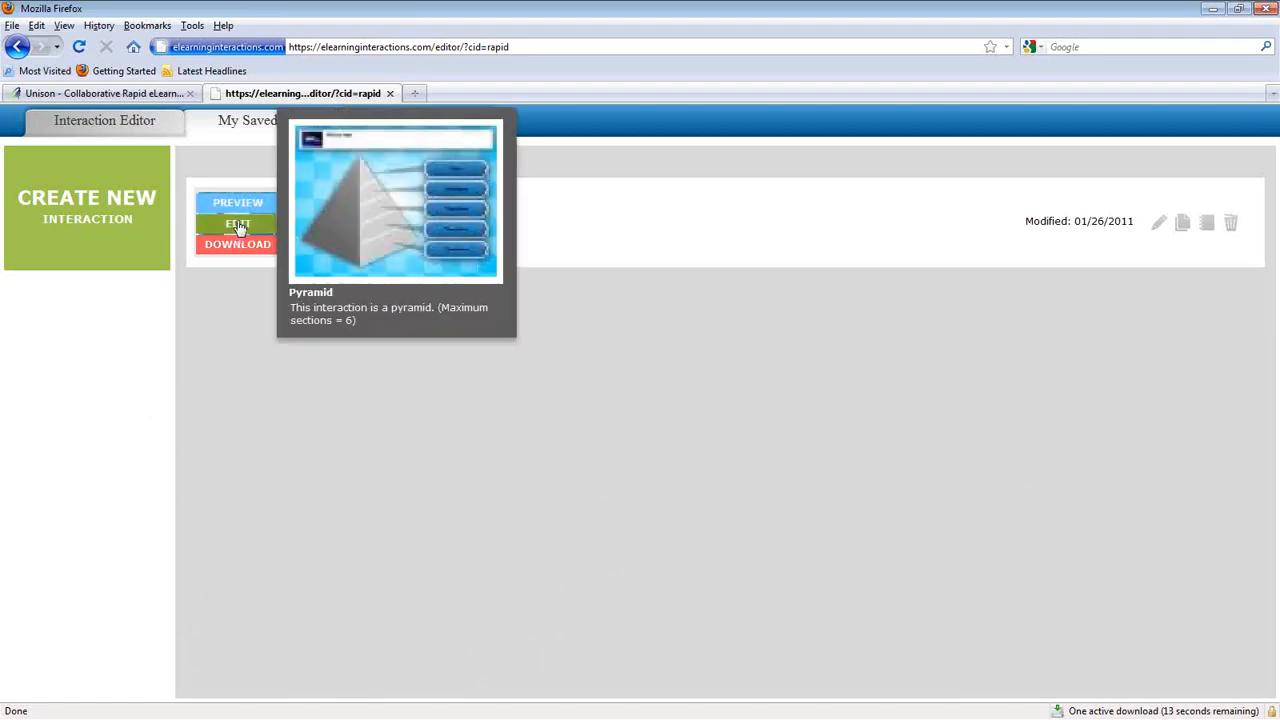
Step: Start a second Pyramid download, then cancel the repeated Pyramid.swf prompt
{"action": "left_click", "coordinate": [237, 248]}
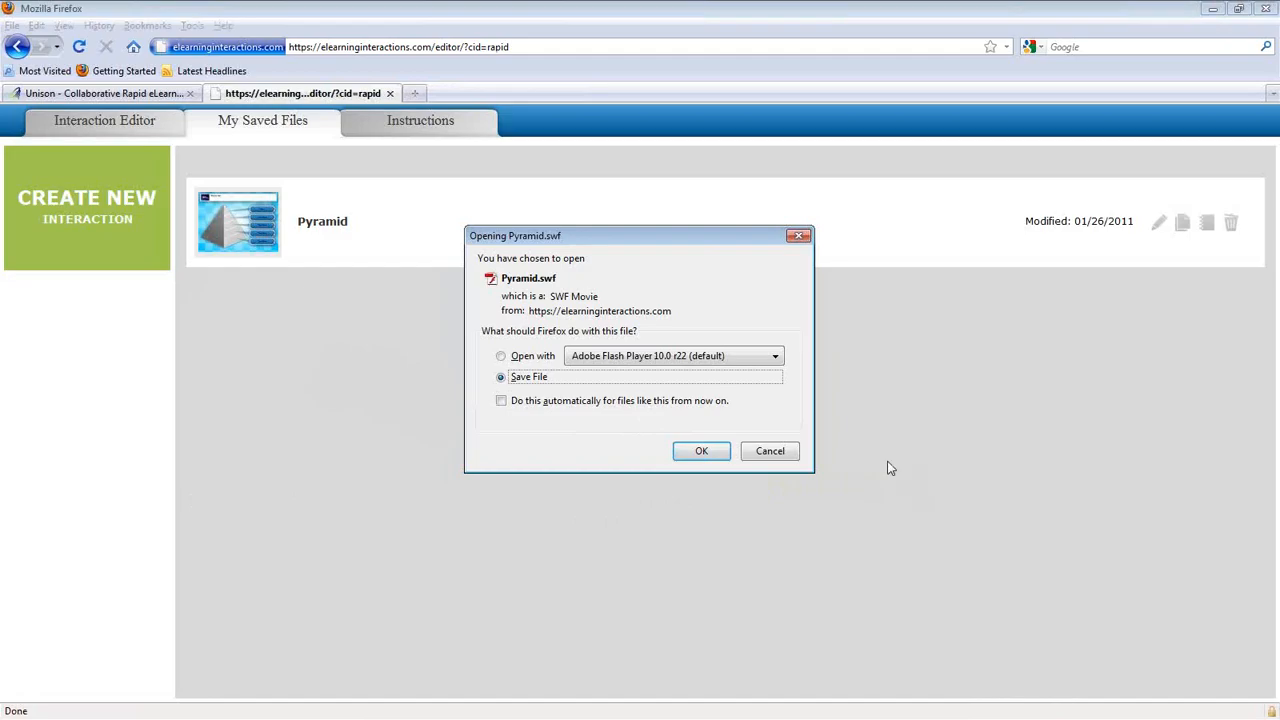
{"action": "left_click", "coordinate": [770, 454]}
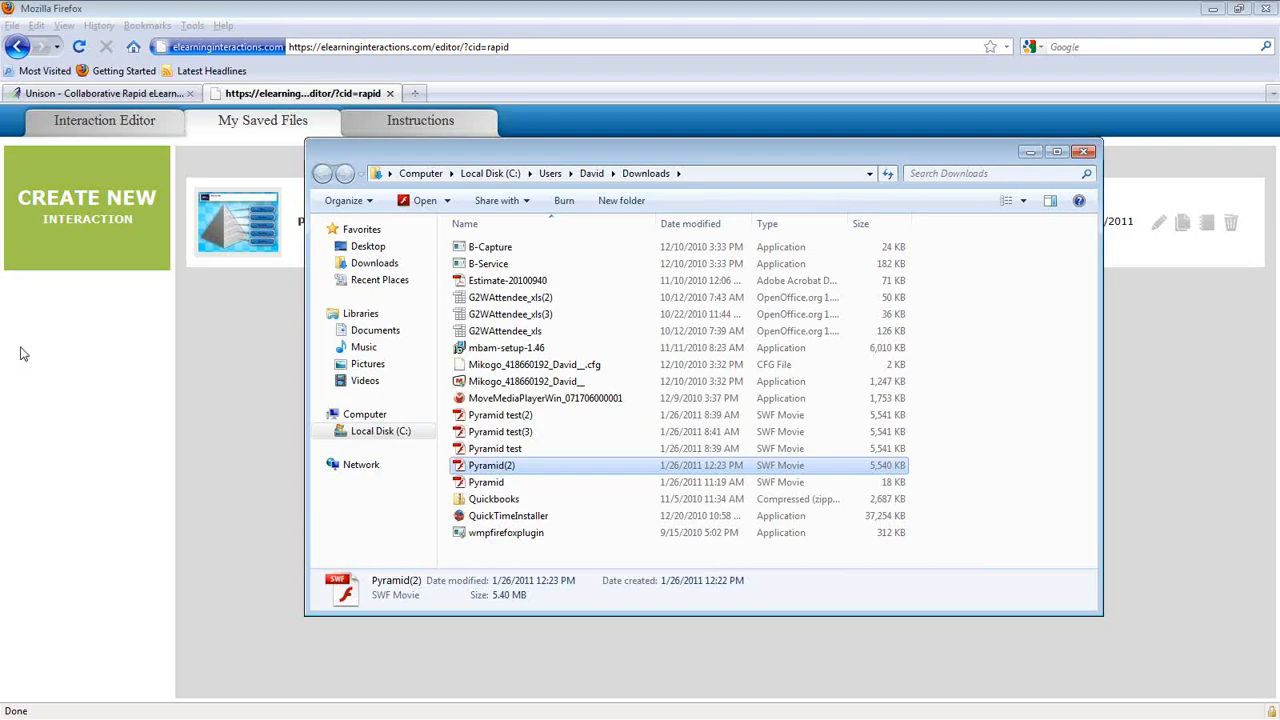
Step: Move the downloaded Pyramid(2) file into another folder
{"action": "left_click_drag", "start_coordinate": [480, 473], "coordinate": [376, 336]}
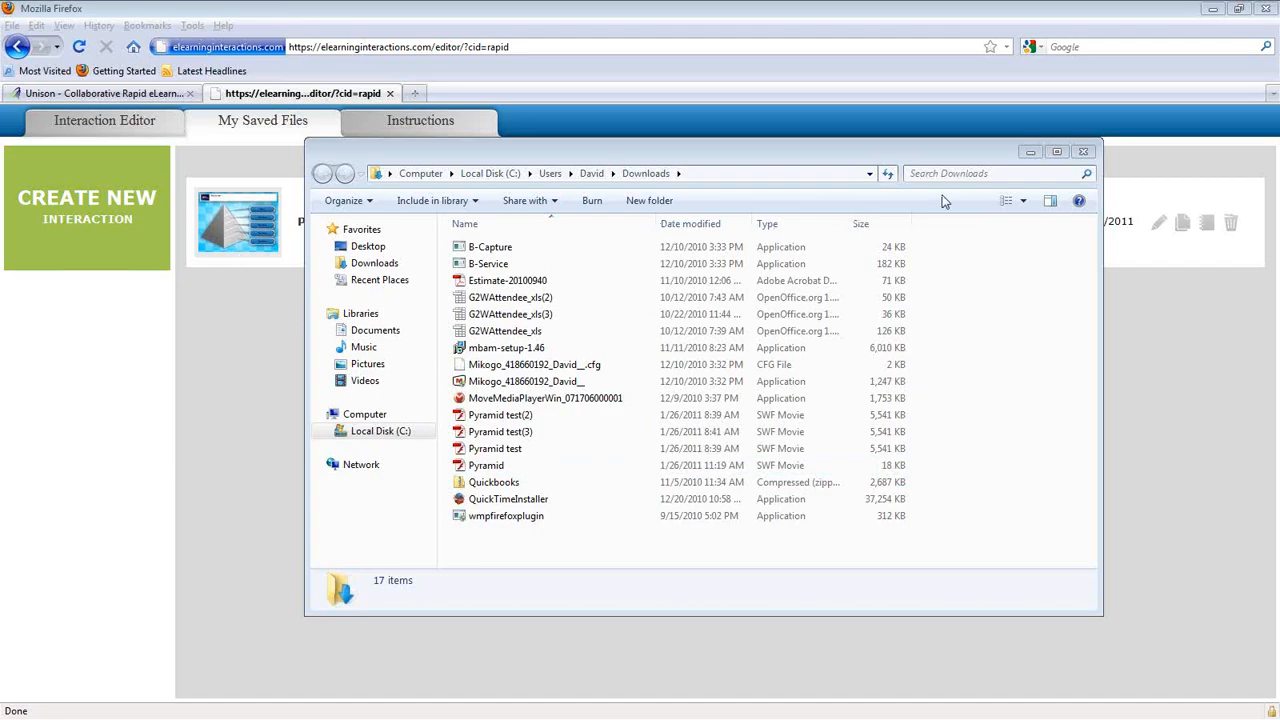
Step: Close the Downloads window, log back into Unison, and open the Beethoven Mozart Sampler project
{"action": "left_click", "coordinate": [1082, 155]}
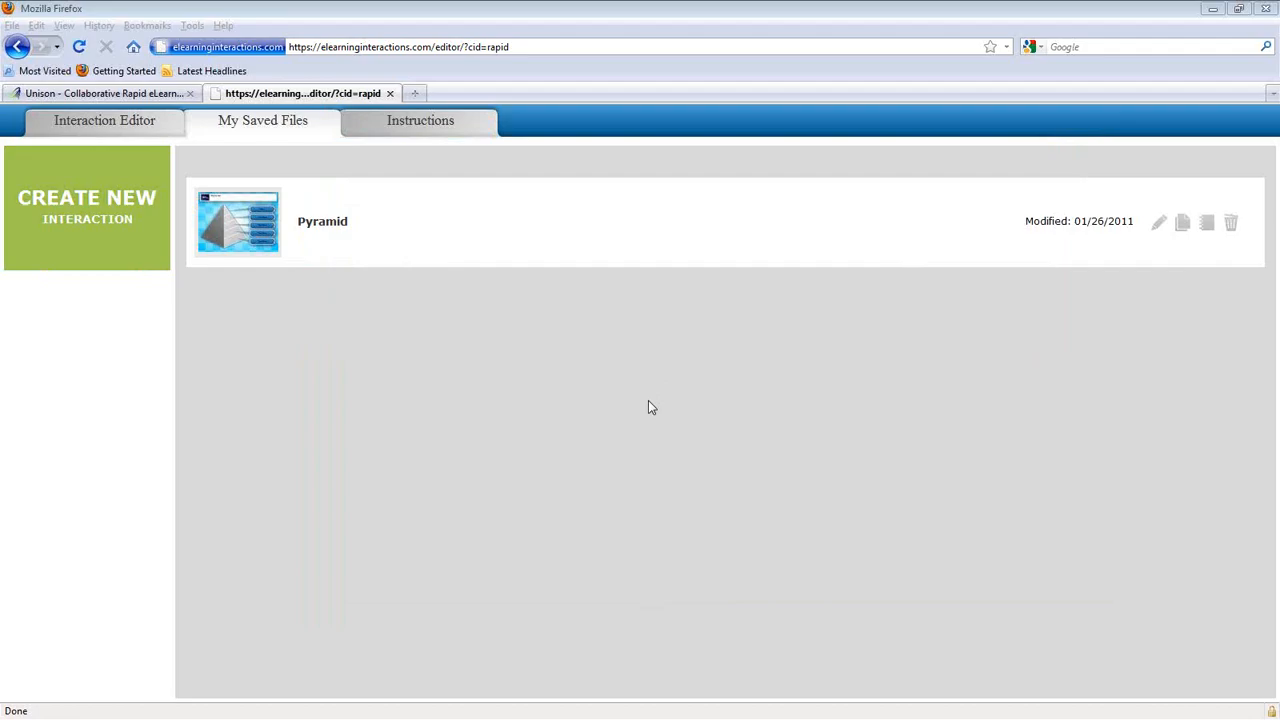
{"action": "mouse_move", "coordinate": [261, 226]}
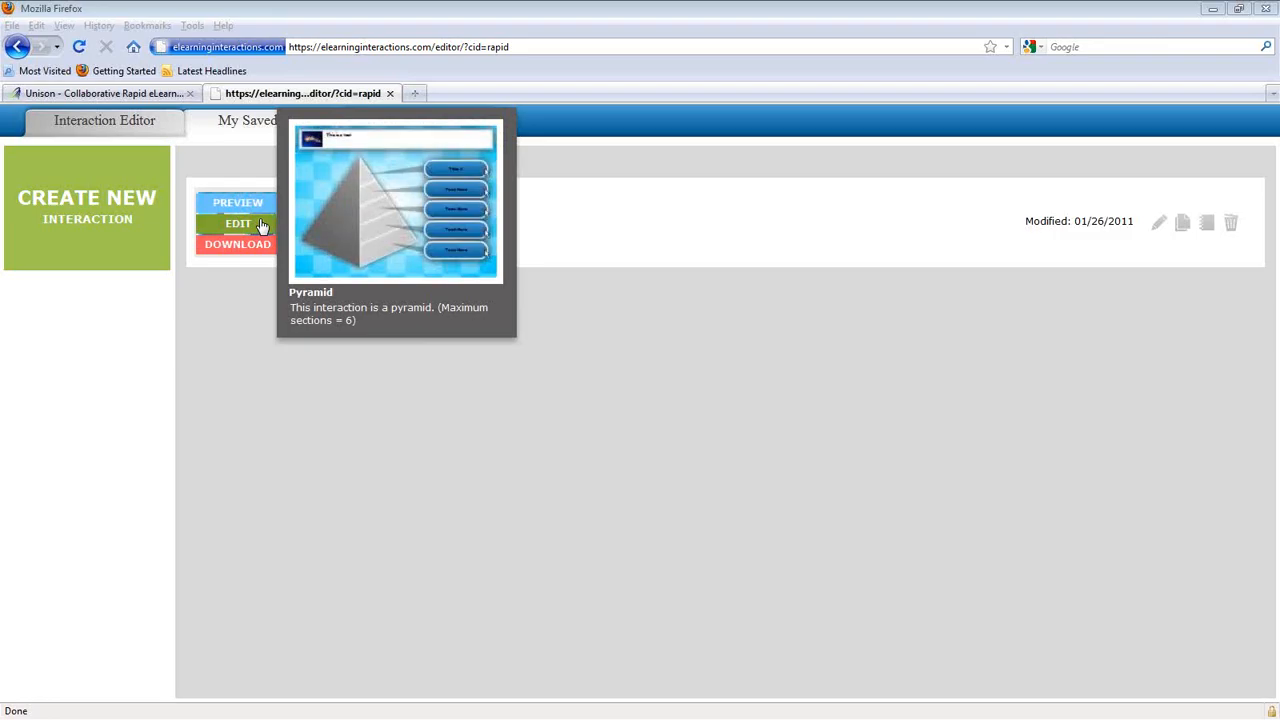
{"action": "left_click", "coordinate": [104, 94]}
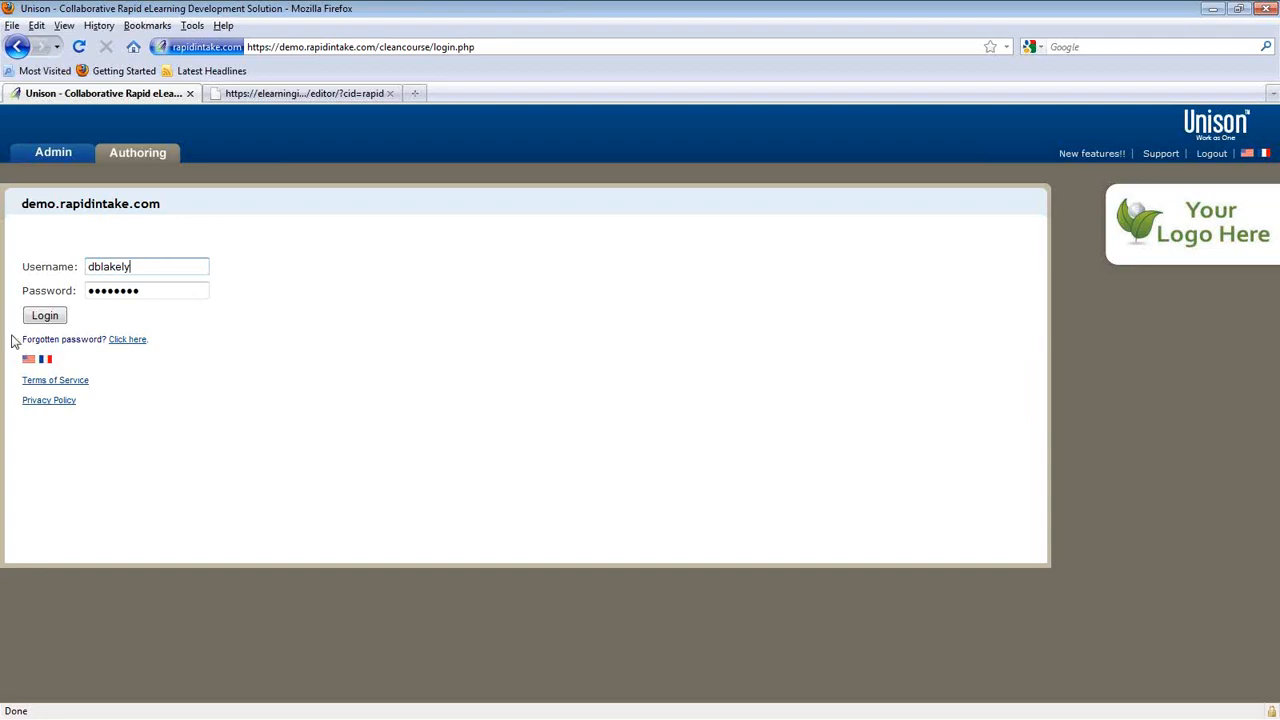
{"action": "left_click", "coordinate": [38, 317]}
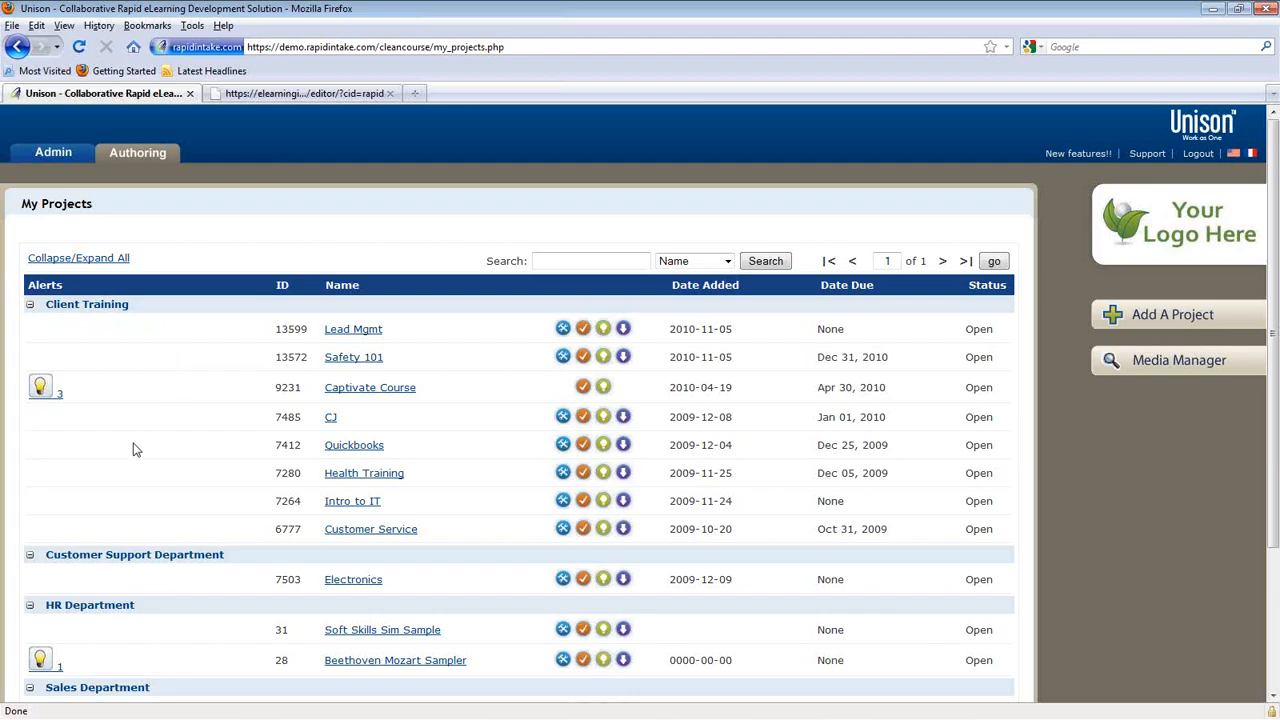
{"action": "left_click", "coordinate": [367, 662]}
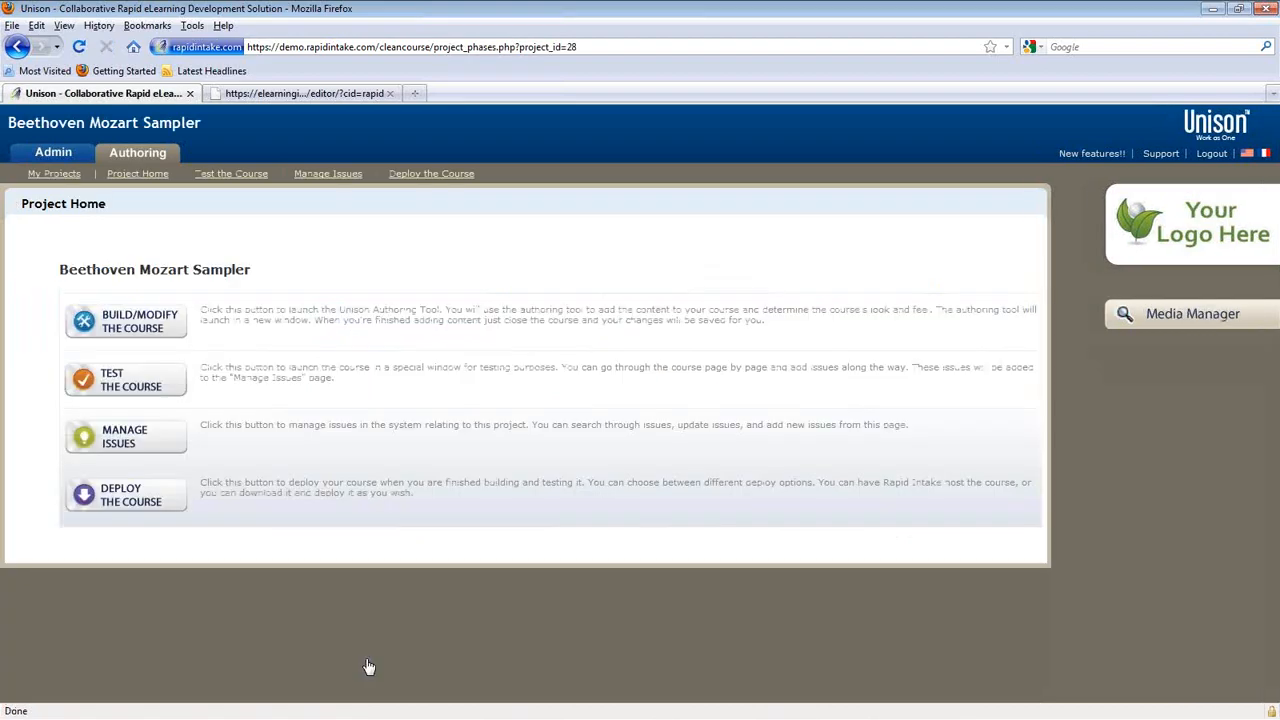
Step: Launch the Beethoven & Mozart authoring tool full-screen and begin adding a new page
{"action": "left_click", "coordinate": [141, 327]}
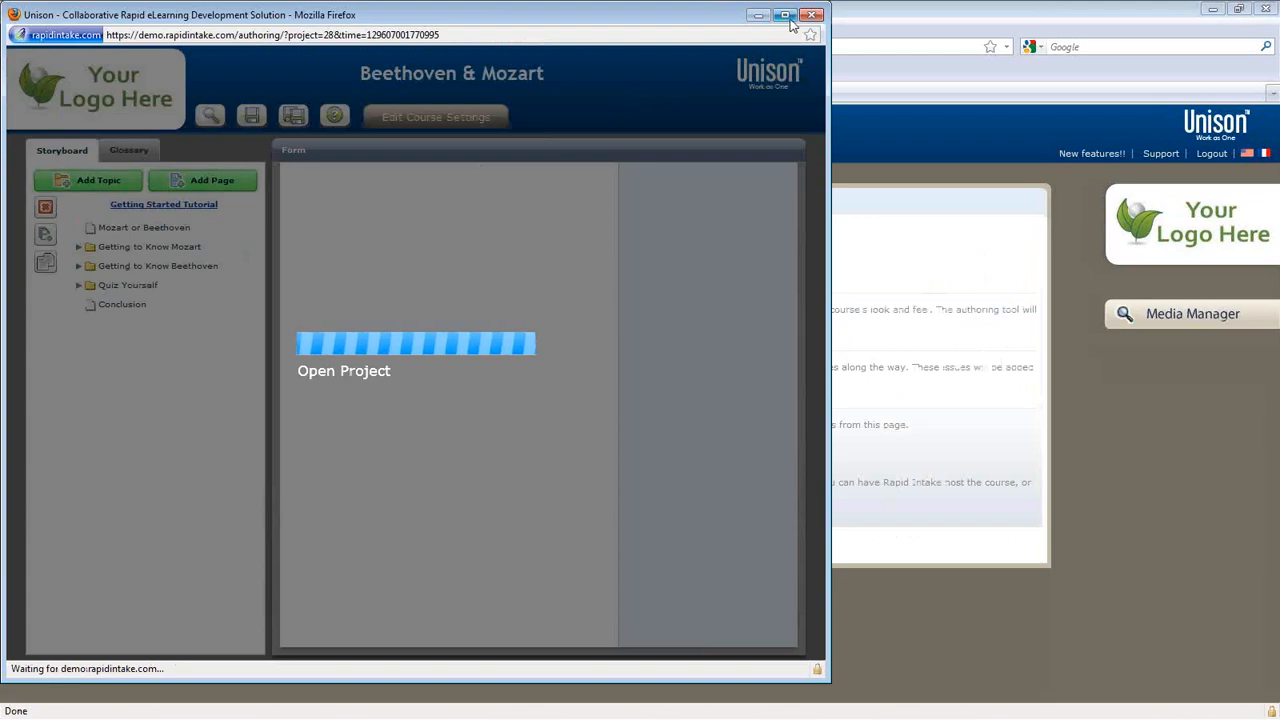
{"action": "left_click", "coordinate": [786, 15]}
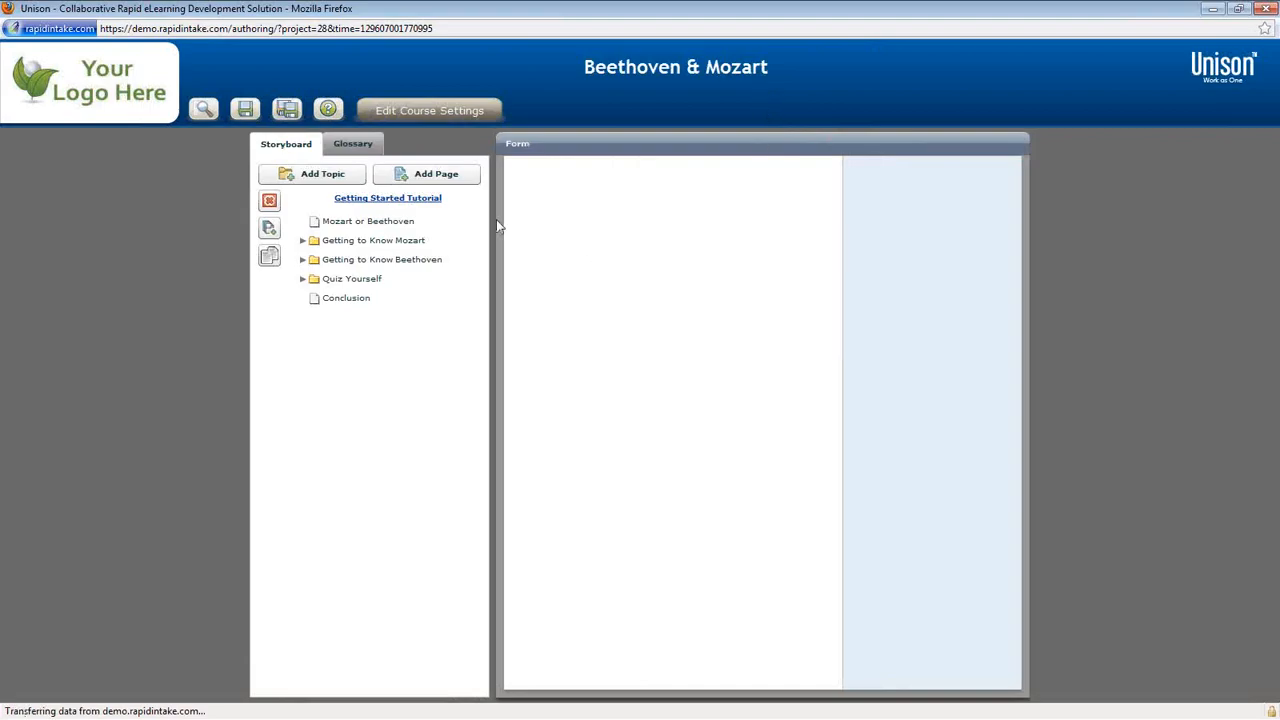
{"action": "left_click", "coordinate": [437, 177]}
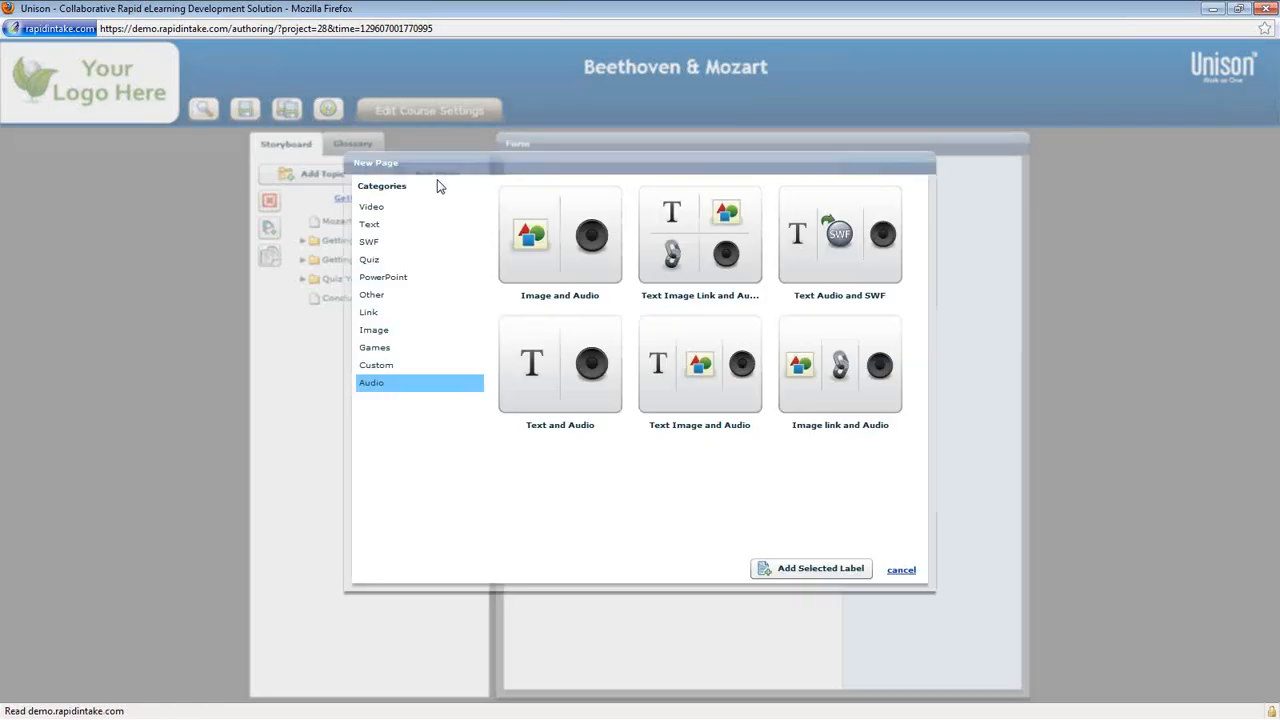
Step: Add an External SWF default page titled 'Page 1' and continue to Flash Movie Settings
{"action": "left_click", "coordinate": [371, 246]}
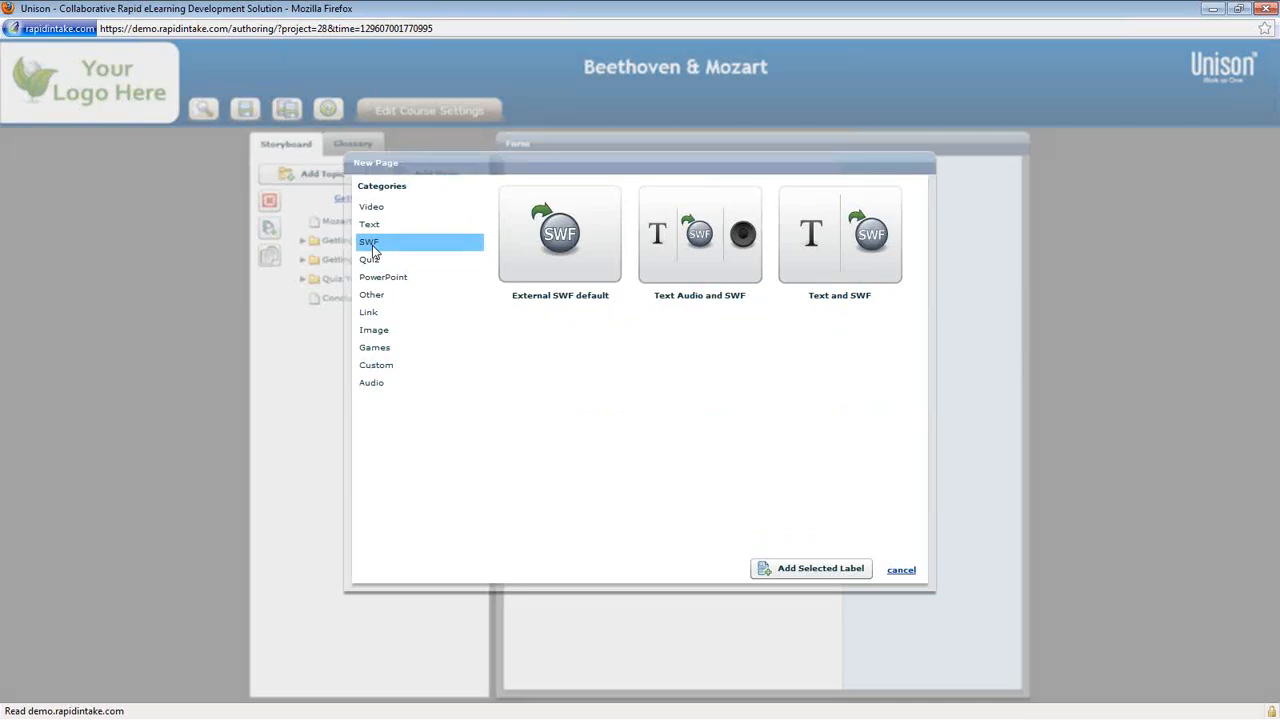
{"action": "left_click", "coordinate": [521, 257]}
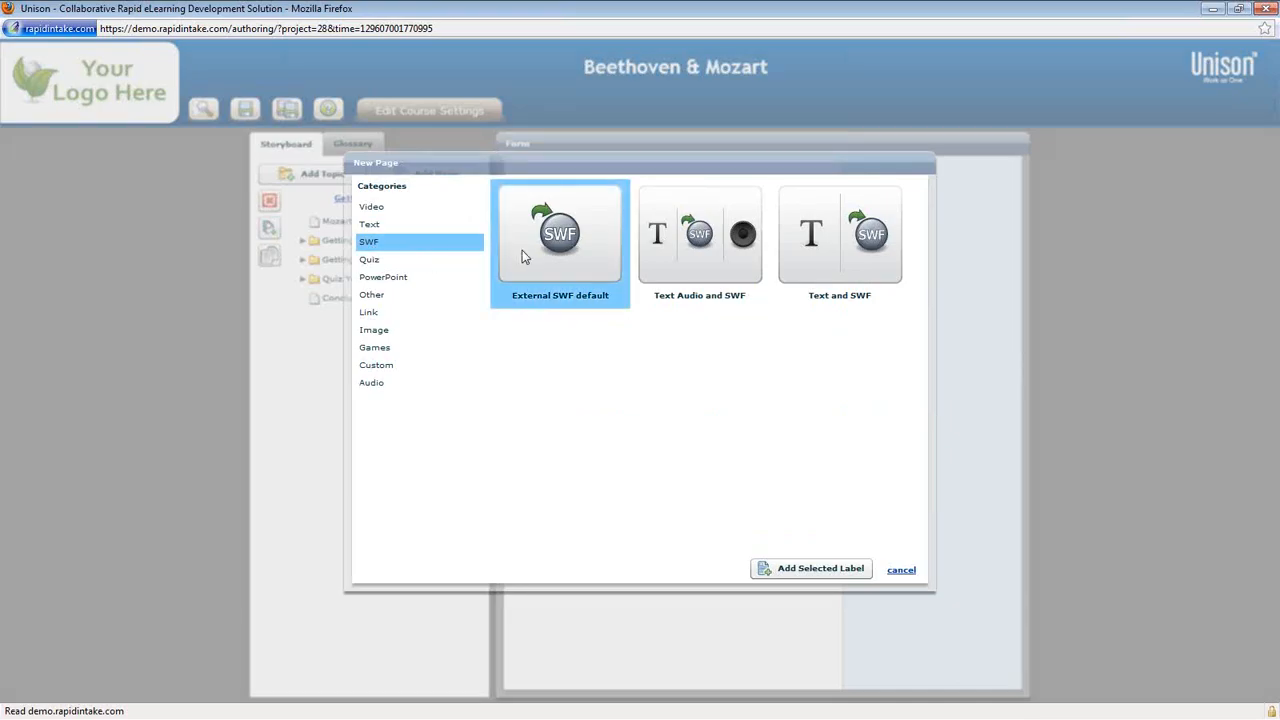
{"action": "left_click", "coordinate": [786, 576]}
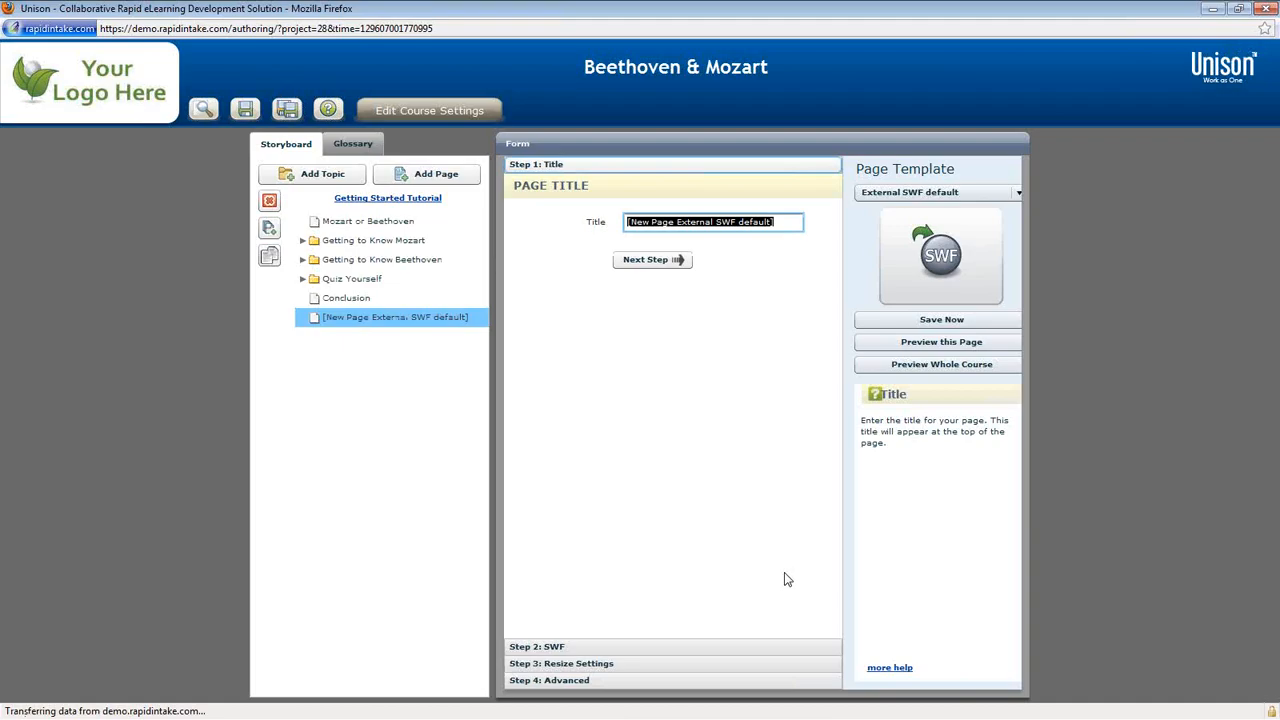
{"action": "type", "text": "Page 1"}
{"action": "left_click", "coordinate": [677, 260]}
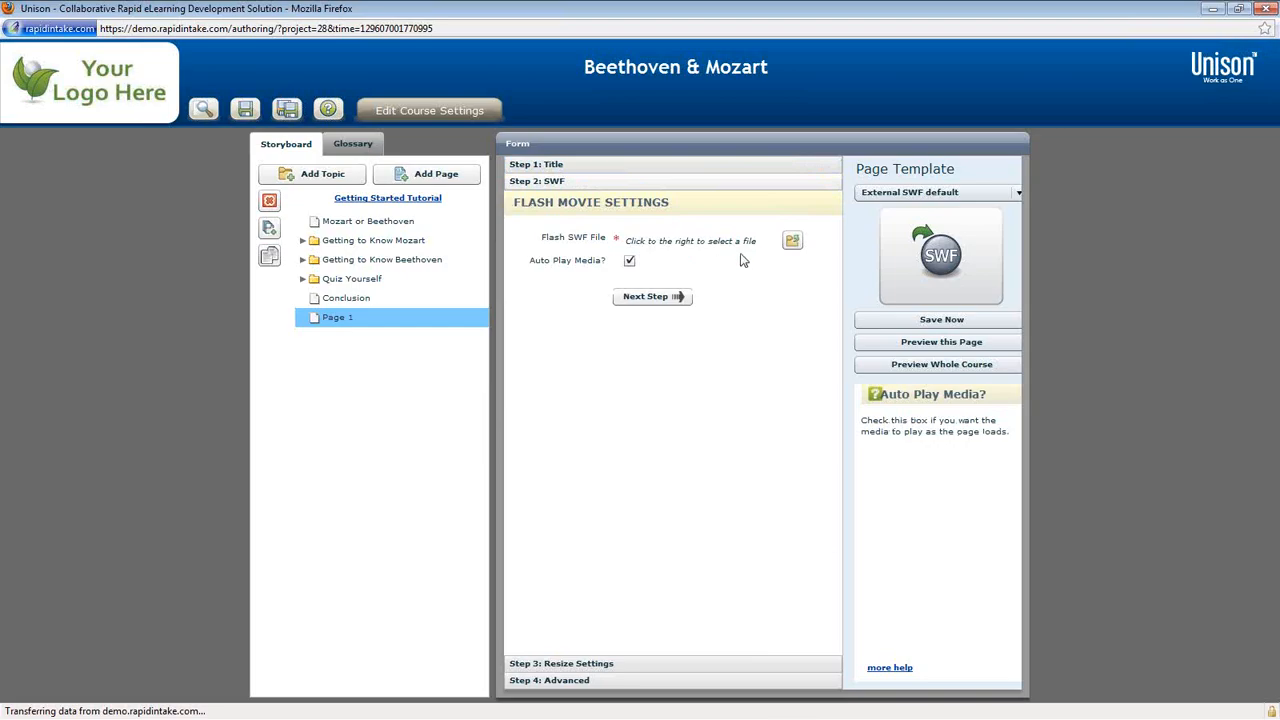
Step: Pick Pyramid(2) from the Documents library and queue it for upload to the Media Manager
{"action": "left_click", "coordinate": [792, 242]}
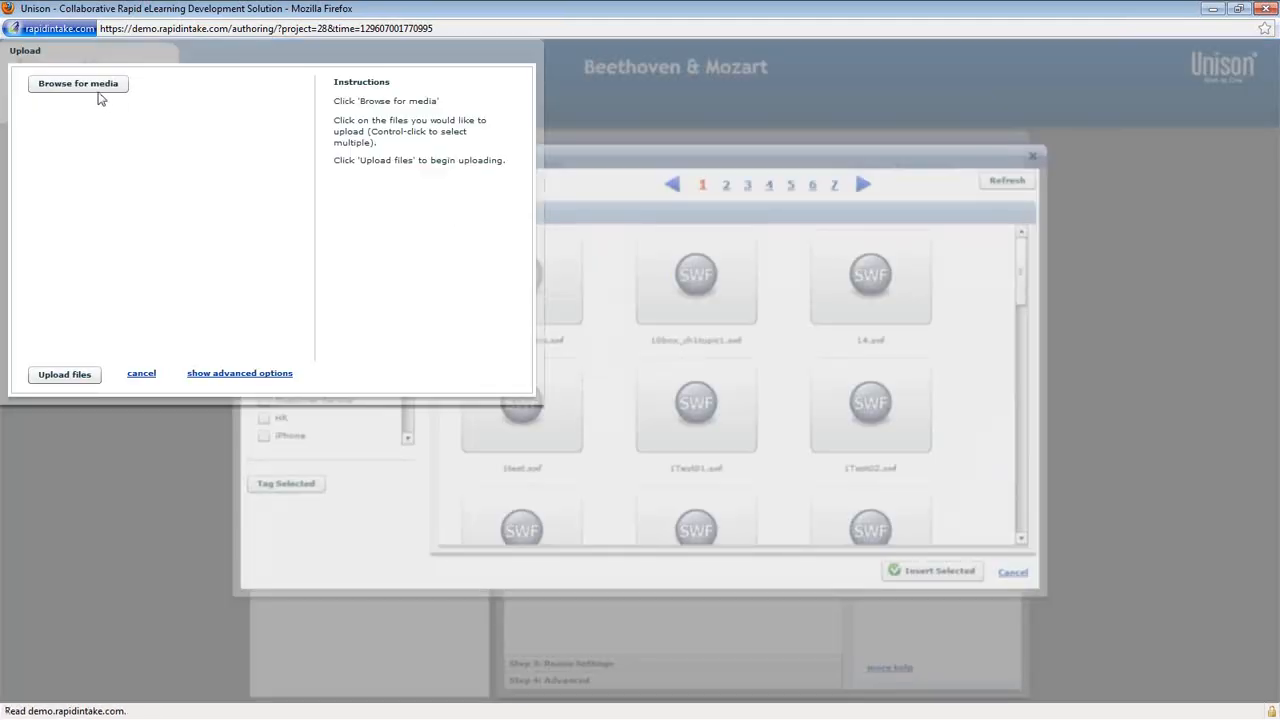
{"action": "left_click", "coordinate": [78, 84]}
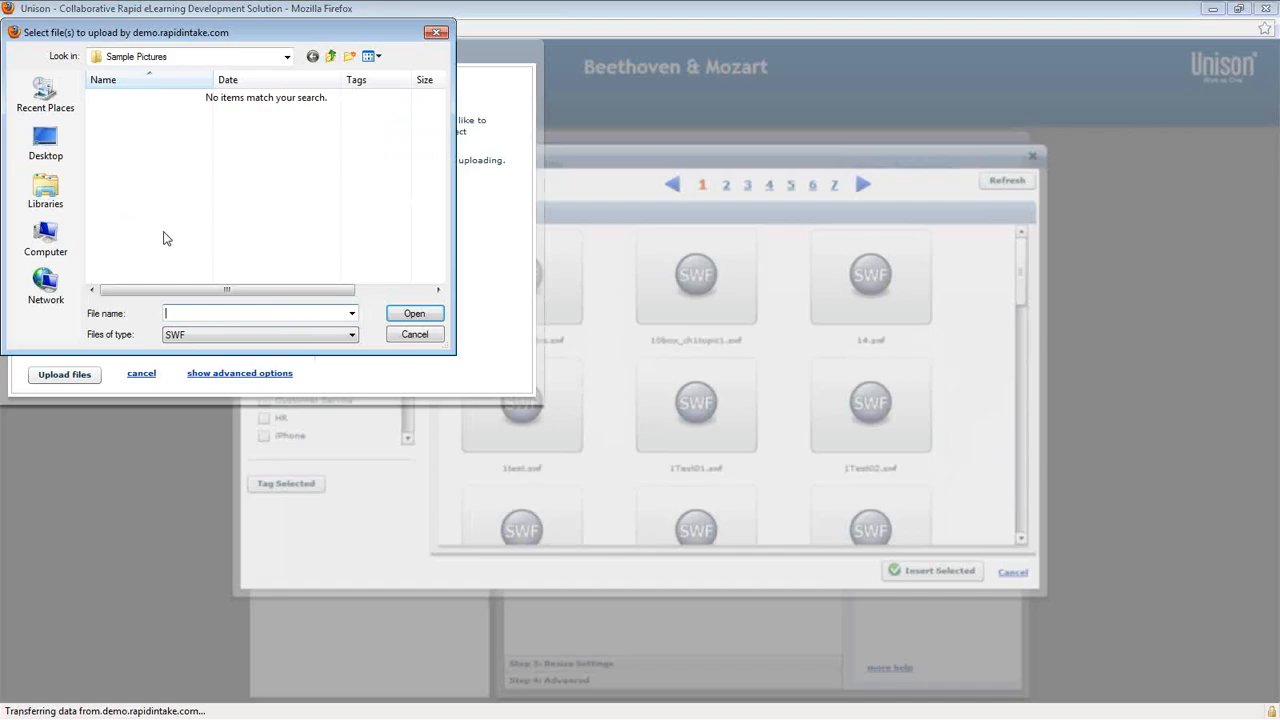
{"action": "left_click", "coordinate": [52, 188]}
{"action": "double_click", "coordinate": [118, 108]}
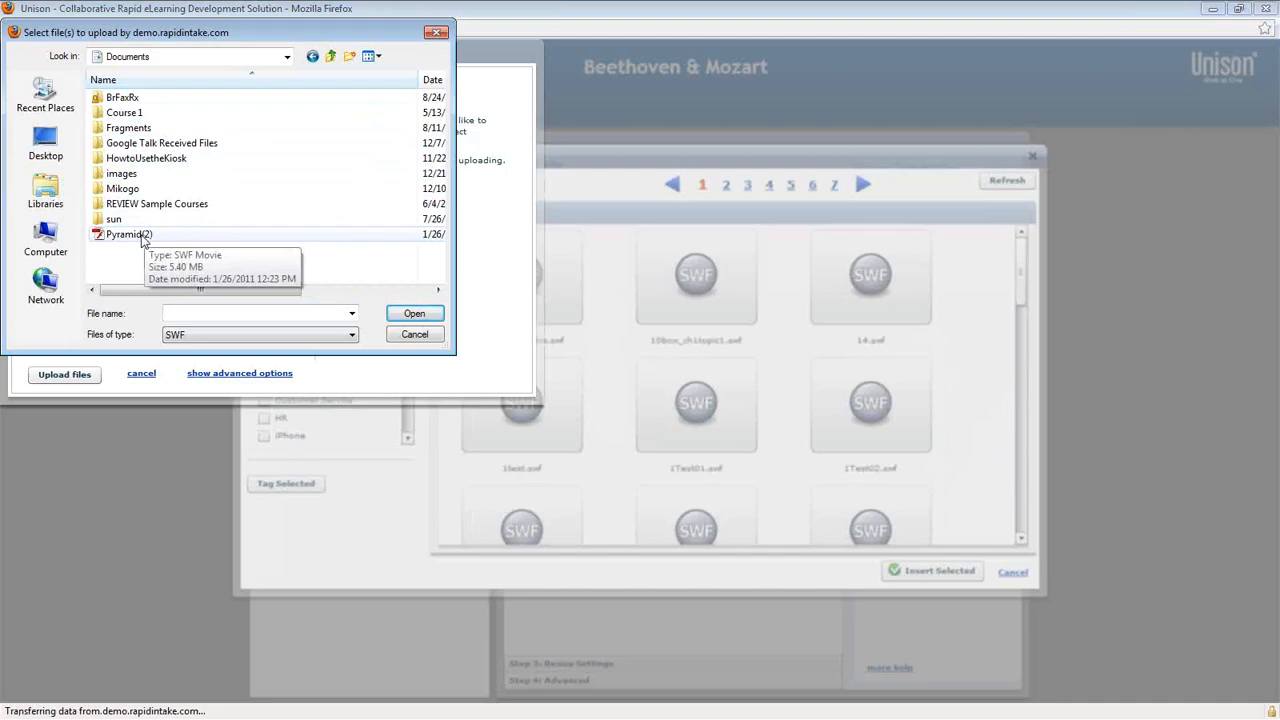
{"action": "left_click", "coordinate": [140, 236]}
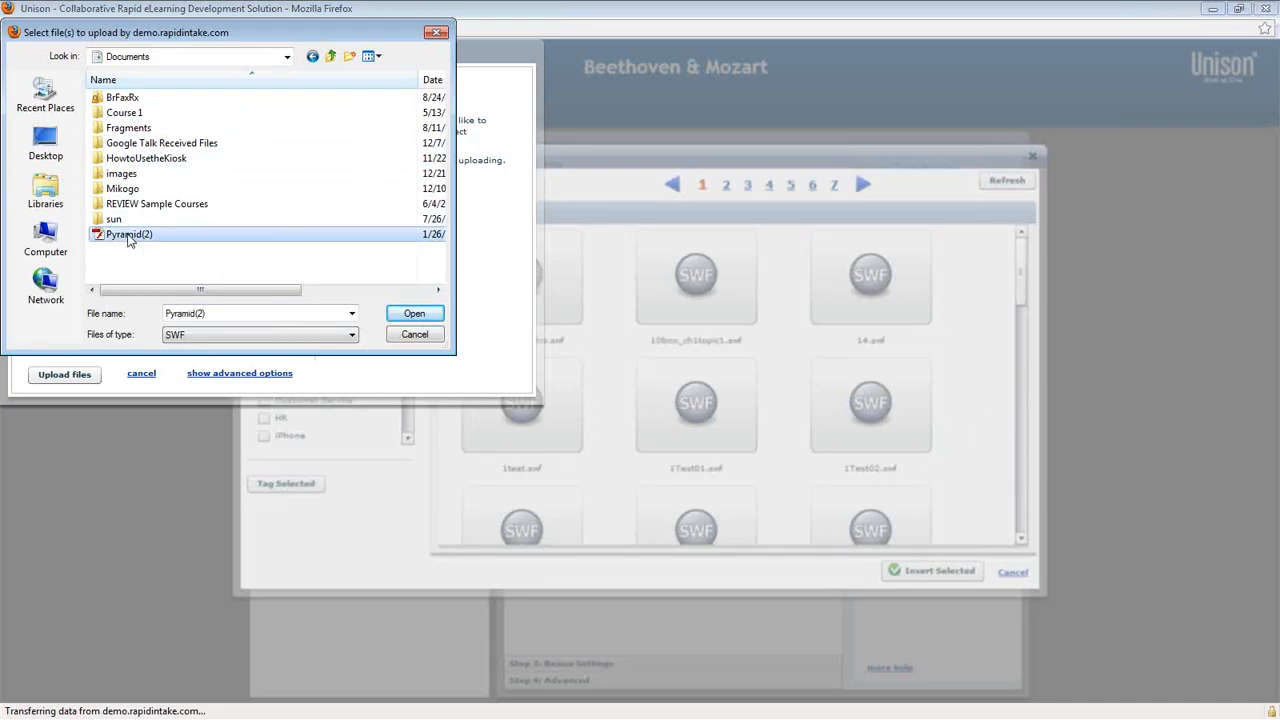
{"action": "left_click", "coordinate": [412, 314]}
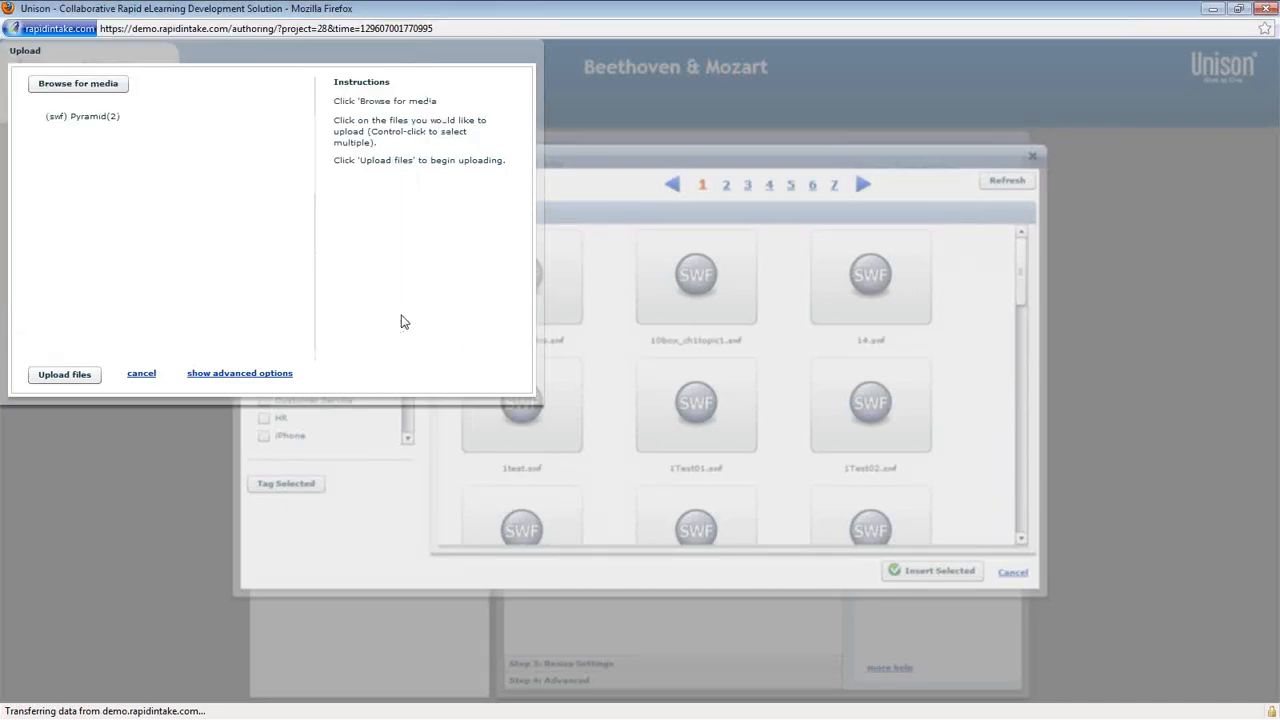
{"action": "left_click", "coordinate": [65, 375]}
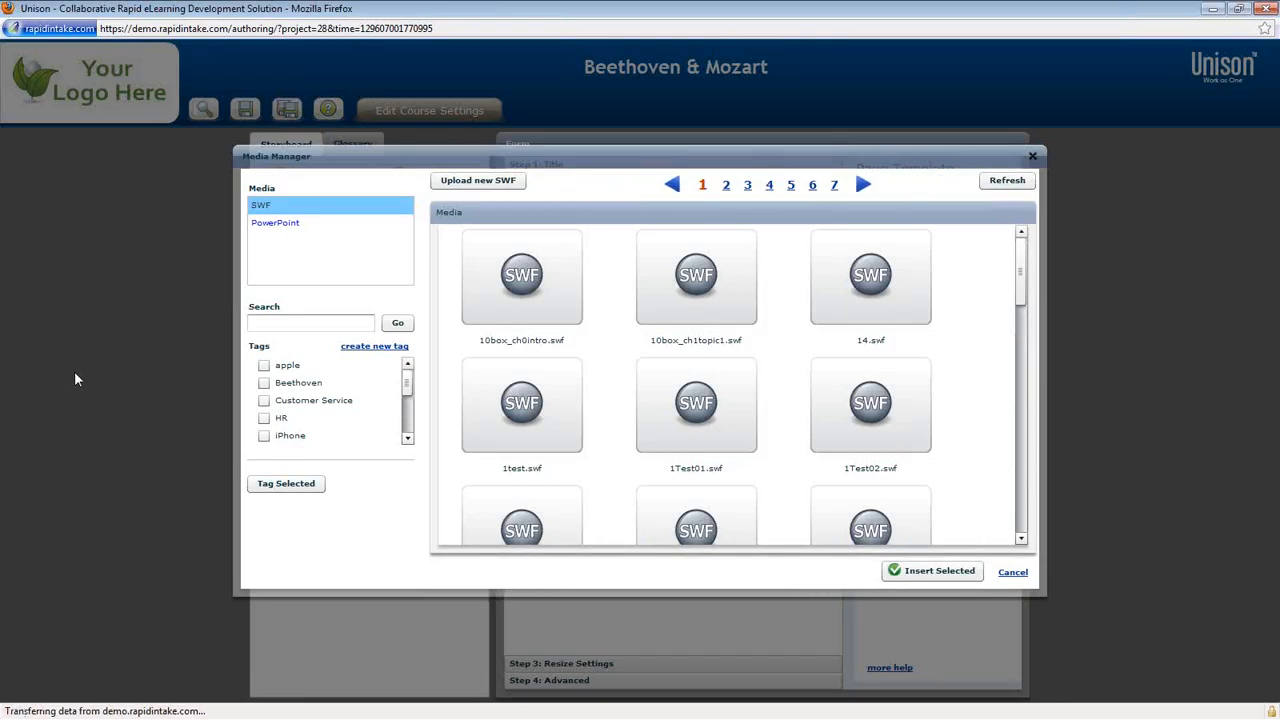
Step: Search the media library for 'pyramid' and insert Pyramid2.swf as the page's Flash SWF file
{"action": "left_click", "coordinate": [323, 322]}
{"action": "type", "text": "p"}
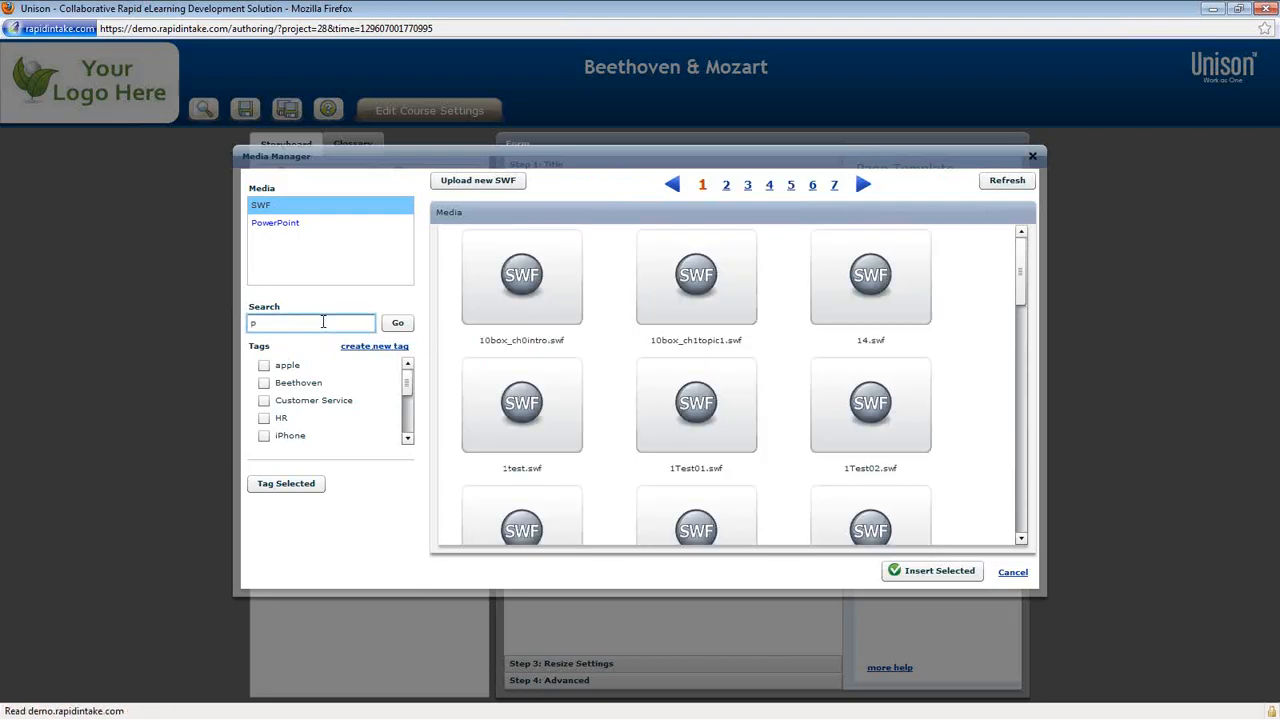
{"action": "type", "text": "yram"}
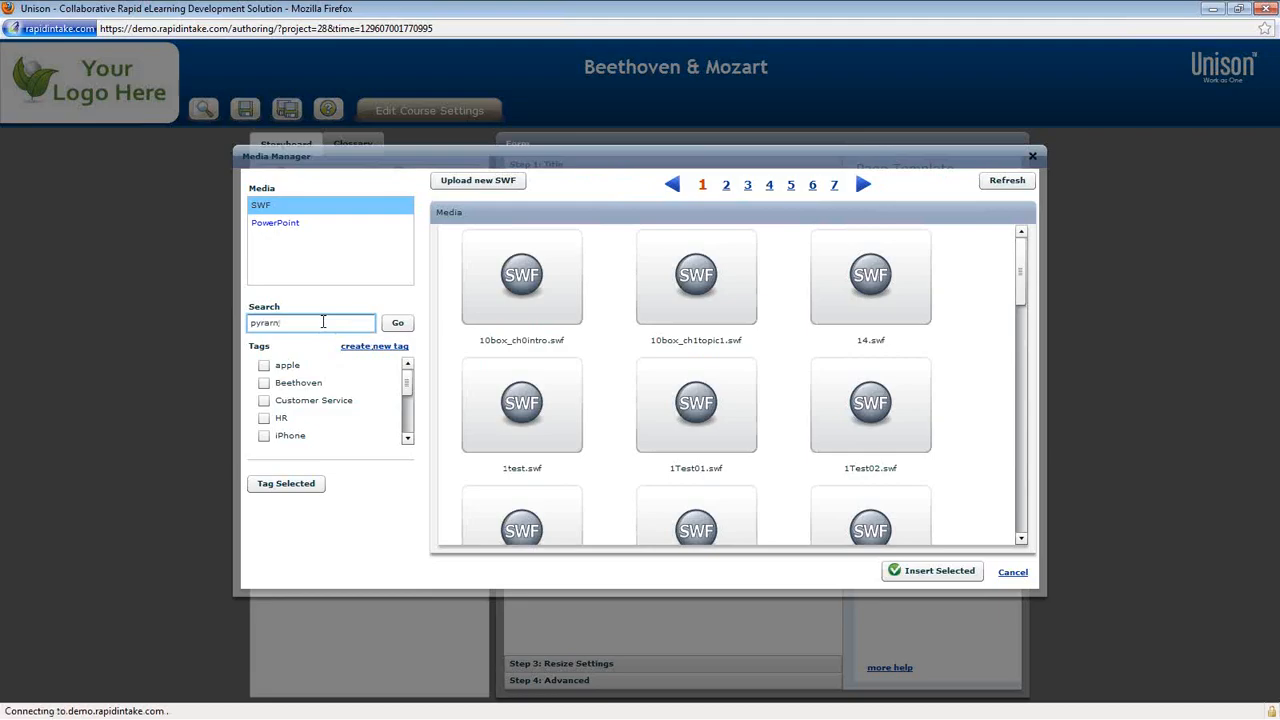
{"action": "type", "text": "id"}
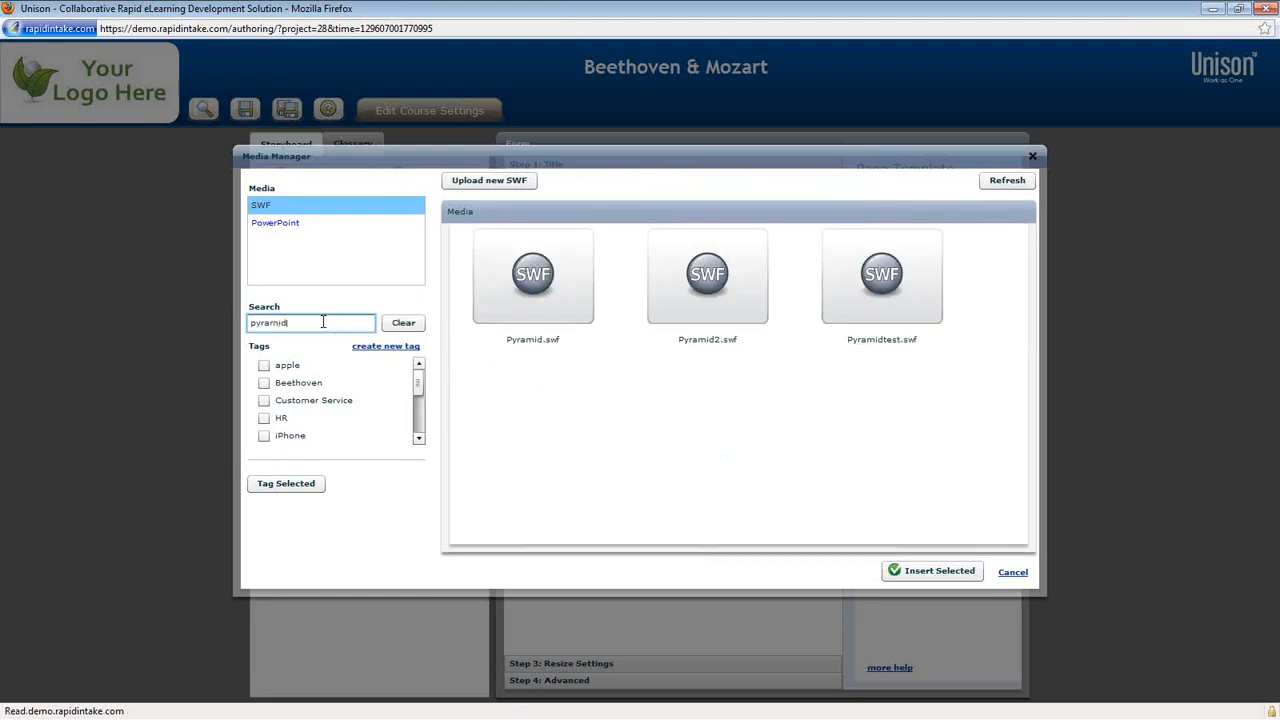
{"action": "left_click", "coordinate": [707, 309]}
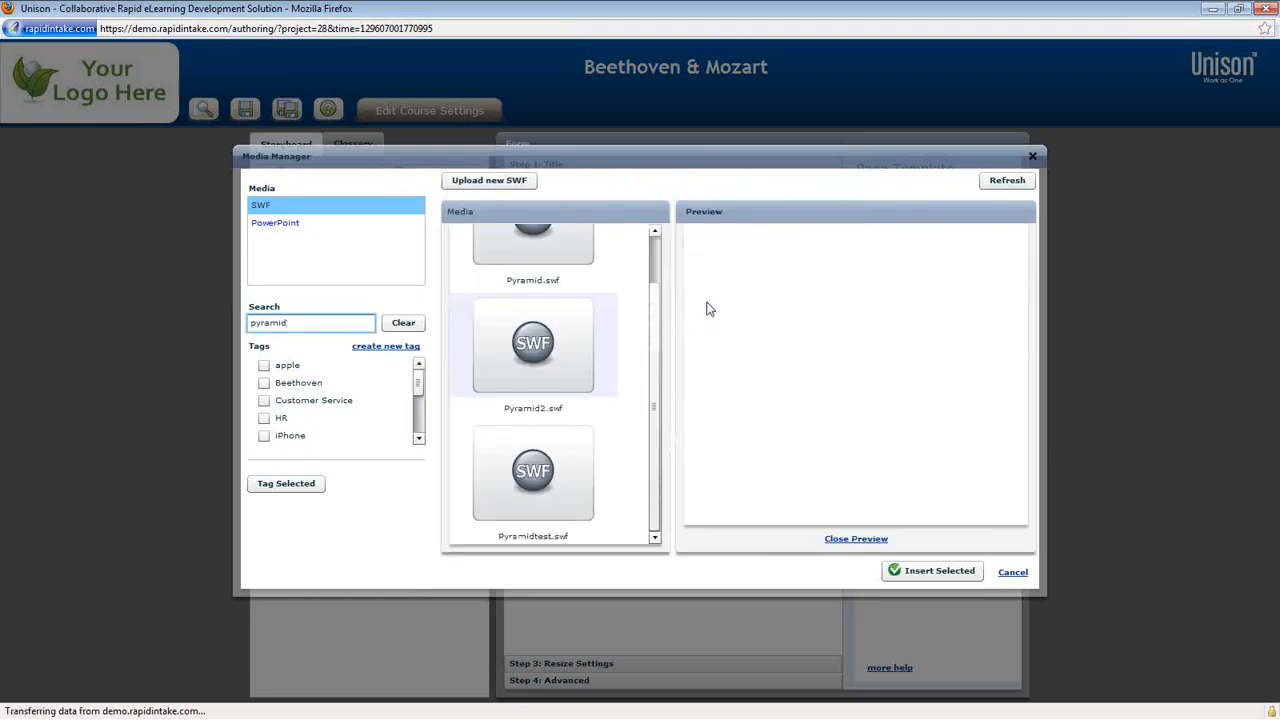
{"action": "left_click", "coordinate": [938, 571]}
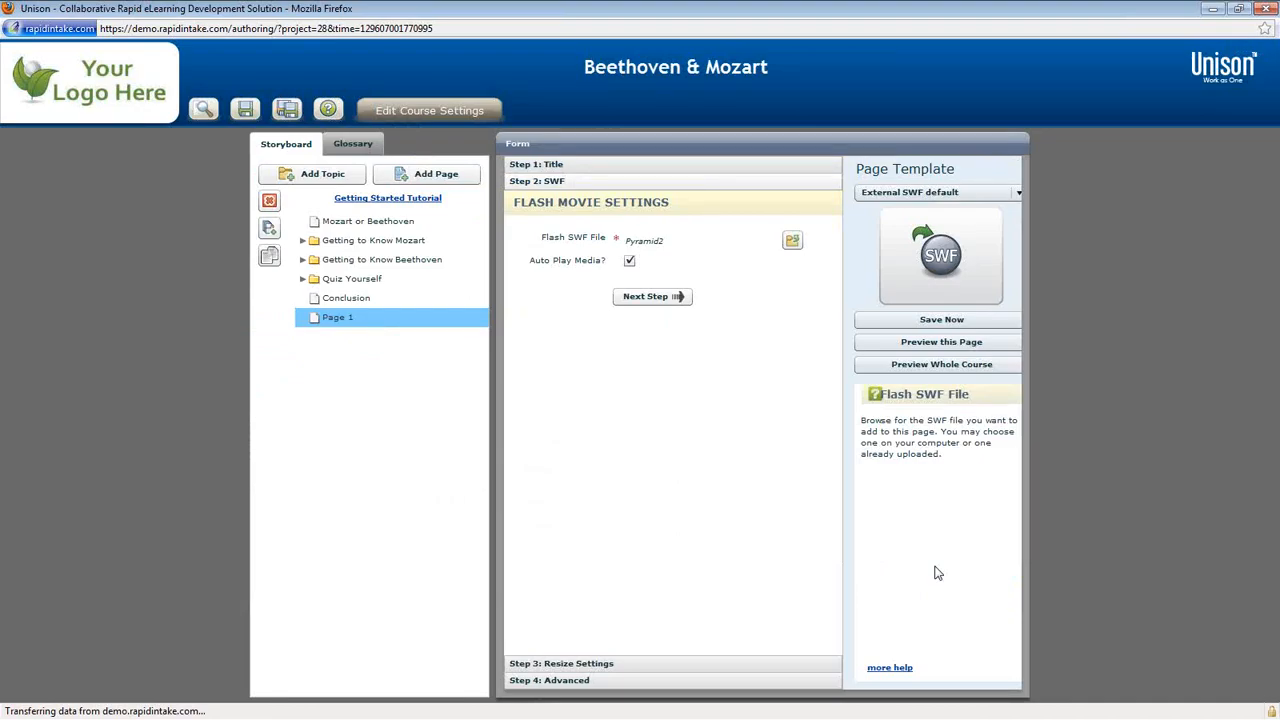
Step: Enable Auto Resize SWF in Resize Settings and advance to Step 4: Advanced
{"action": "left_click", "coordinate": [656, 298]}
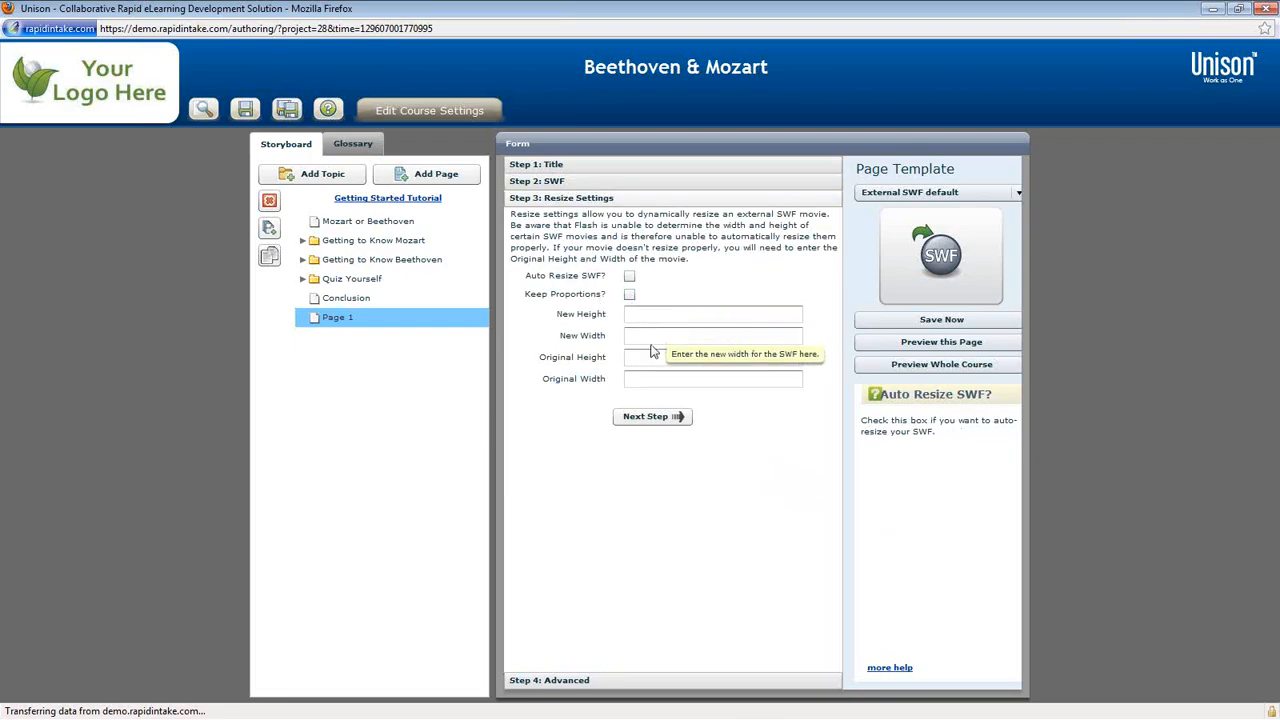
{"action": "left_click", "coordinate": [630, 279]}
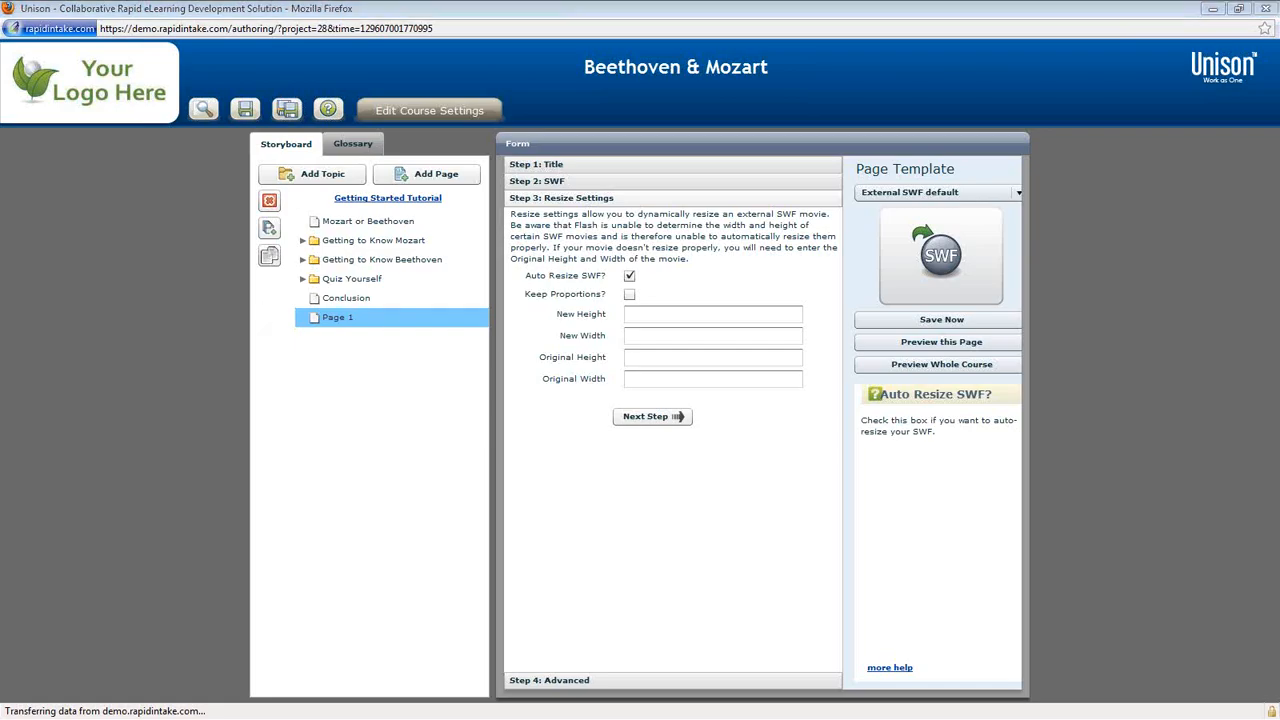
{"action": "left_click", "coordinate": [652, 420]}
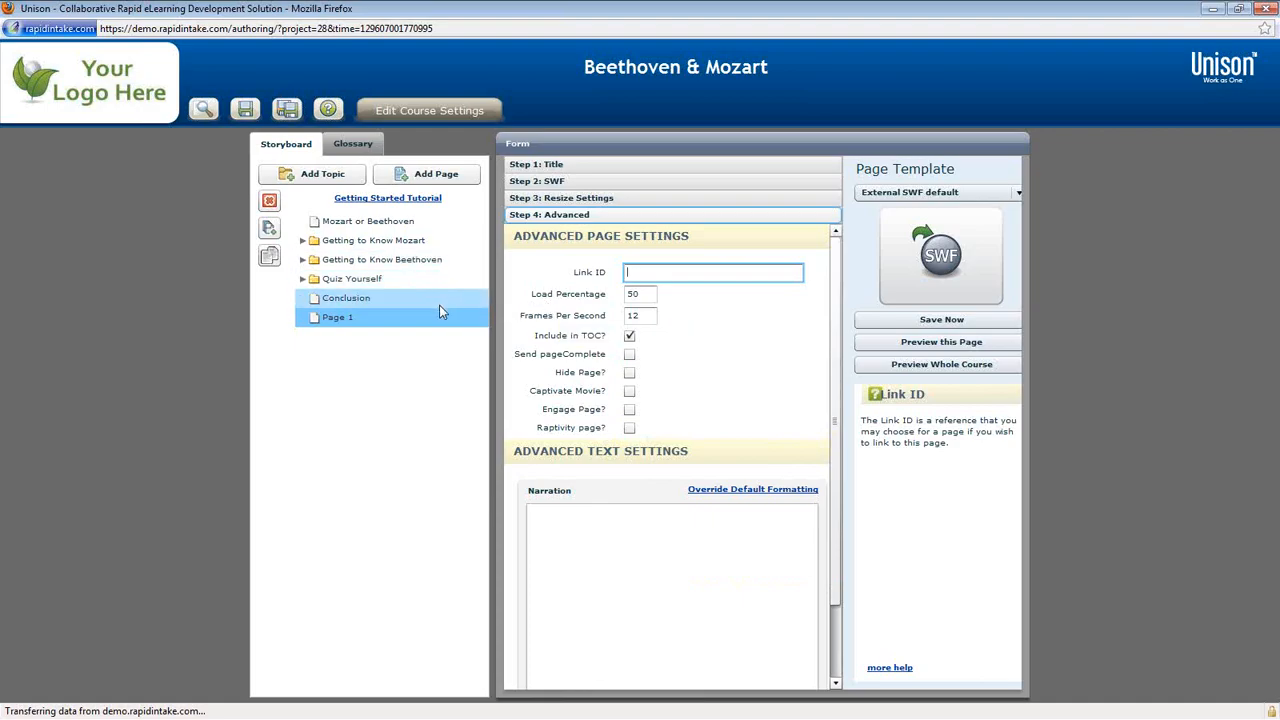
Step: Launch the whole-course preview and view Page I and the Conclusion page from the Index
{"action": "left_click", "coordinate": [203, 112]}
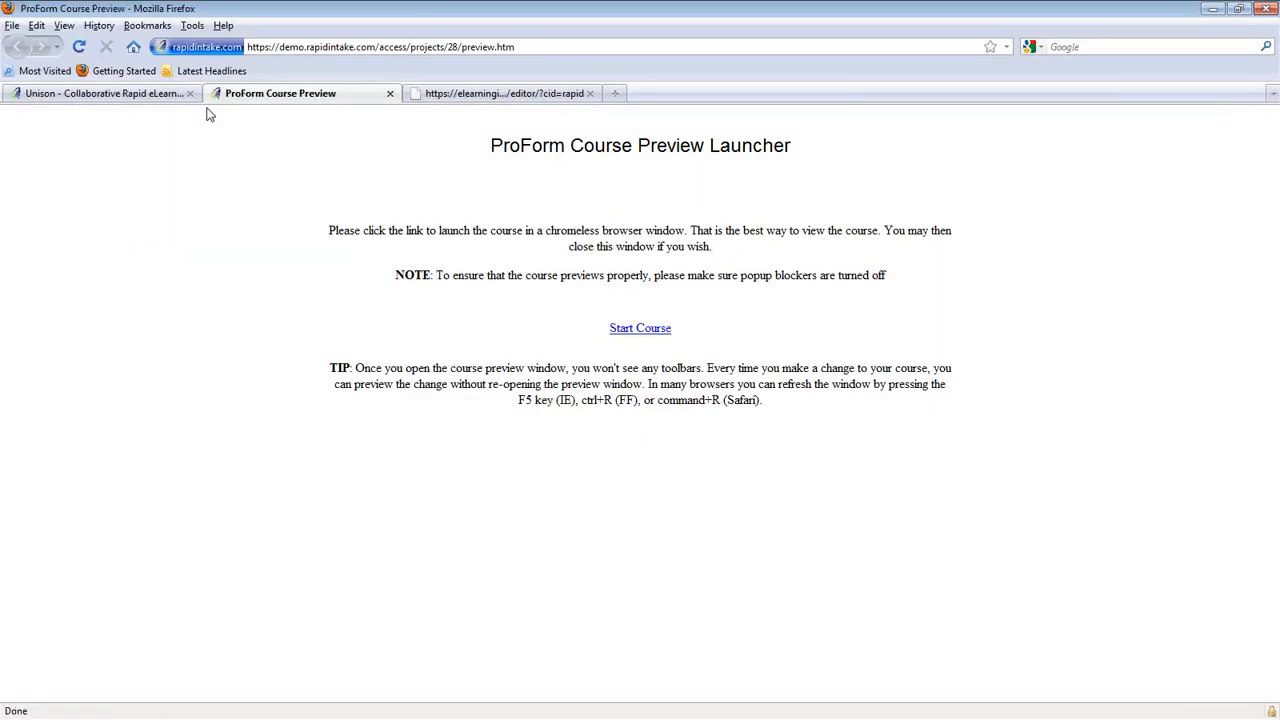
{"action": "left_click", "coordinate": [642, 330]}
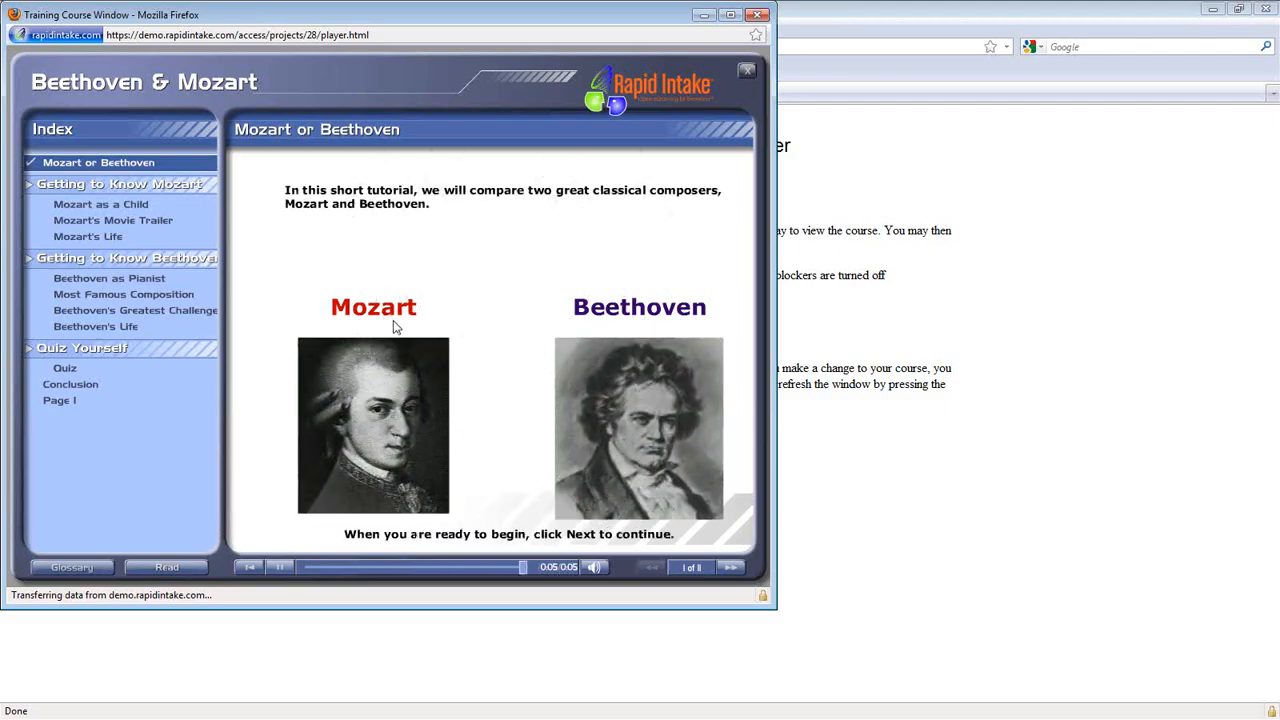
{"action": "left_click", "coordinate": [60, 400]}
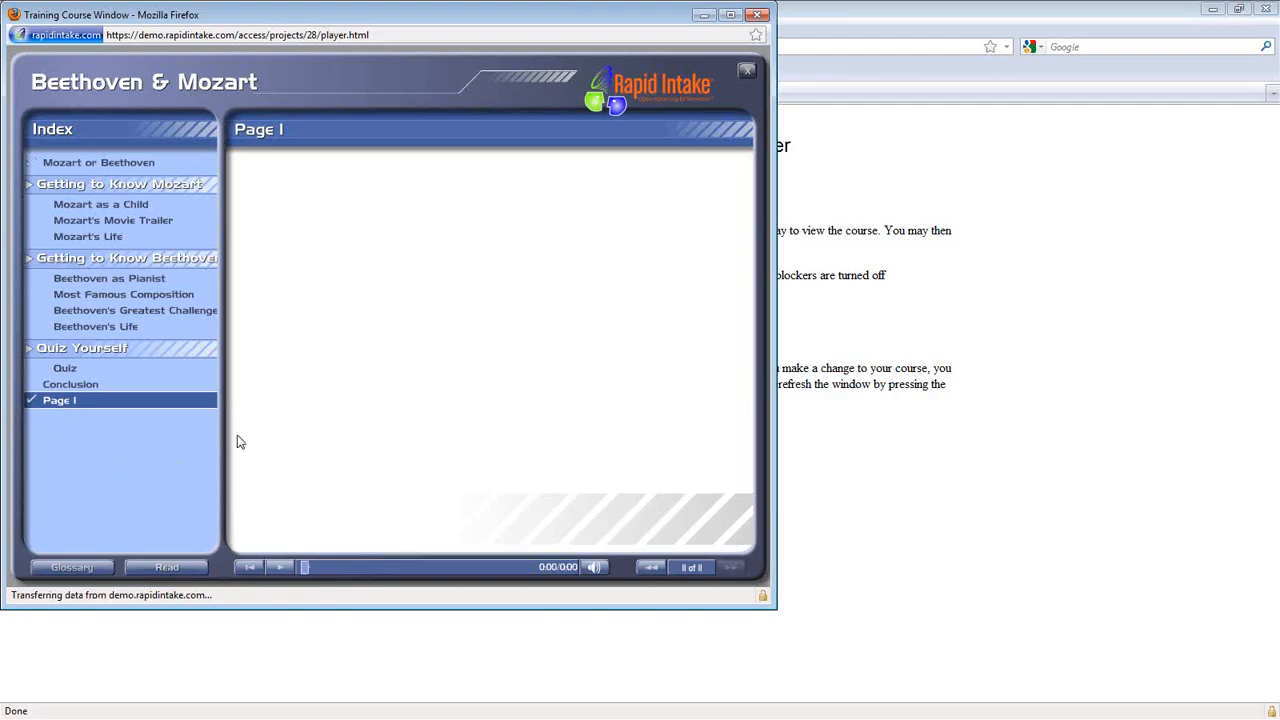
{"action": "left_click", "coordinate": [60, 402]}
Step: Move the preview window aside and close the course preview launcher tab
{"action": "left_click_drag", "start_coordinate": [436, 17], "coordinate": [0, 66]}
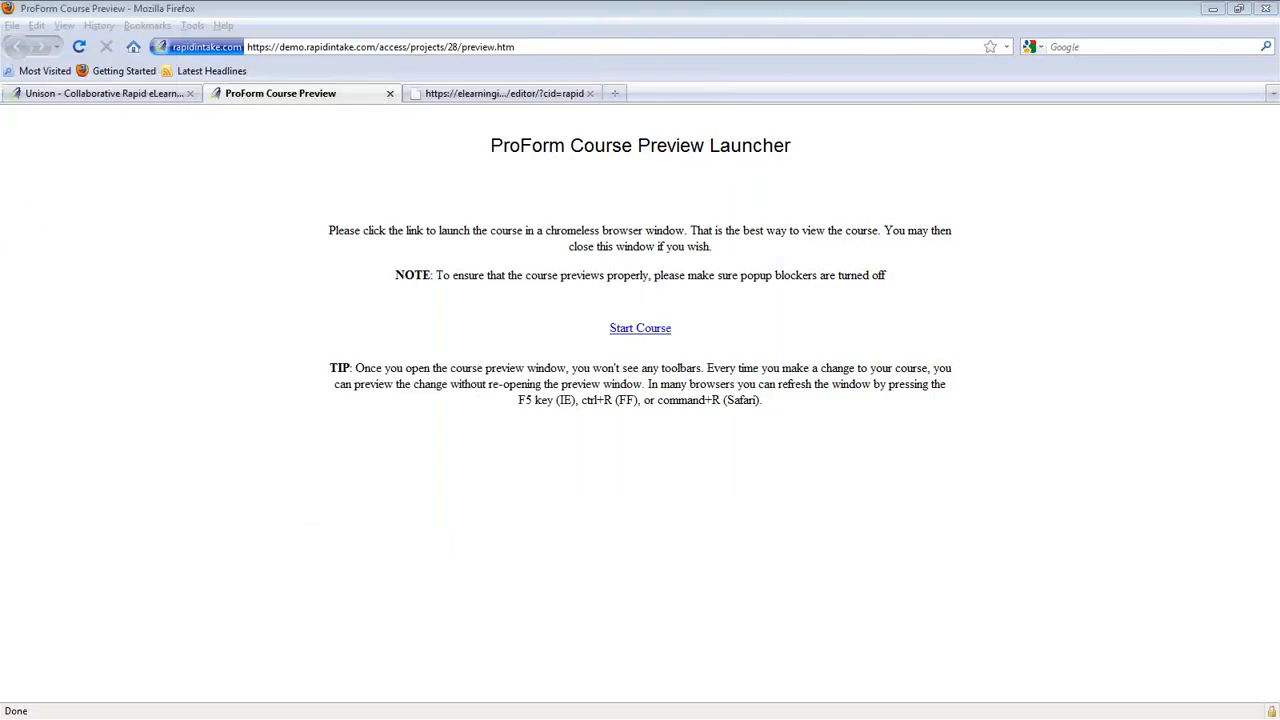
{"action": "left_click", "coordinate": [390, 93]}
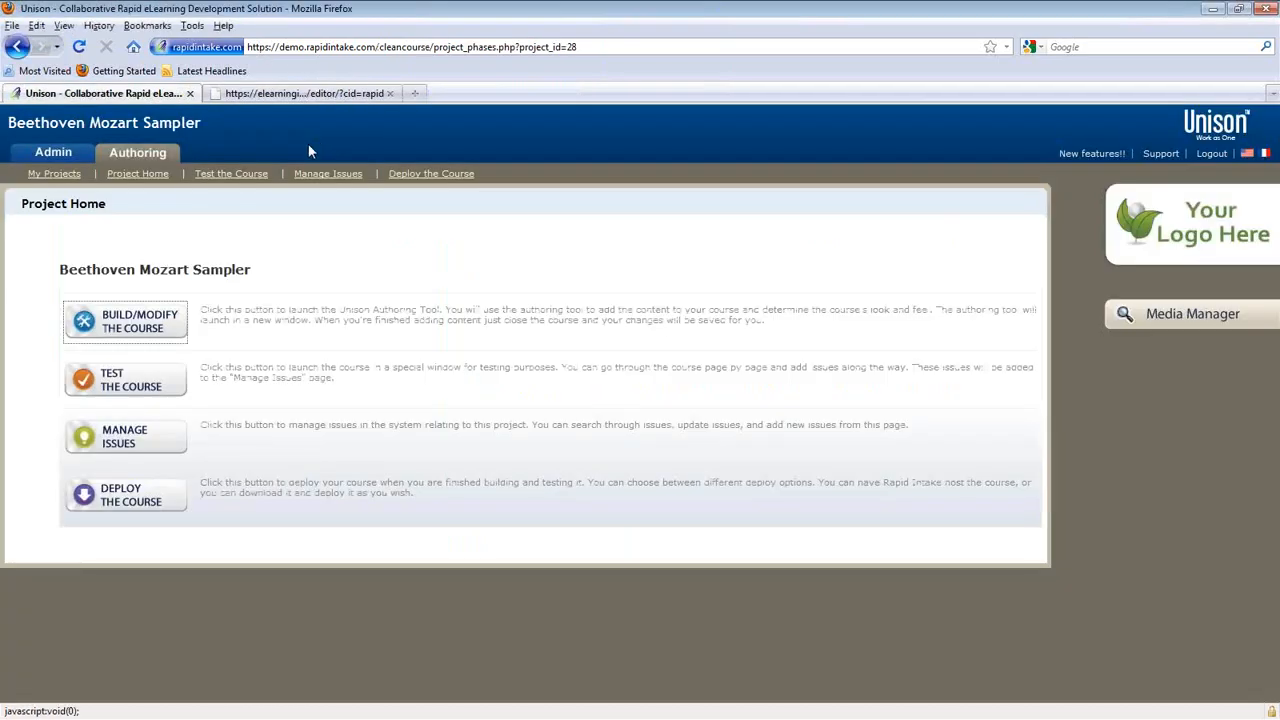